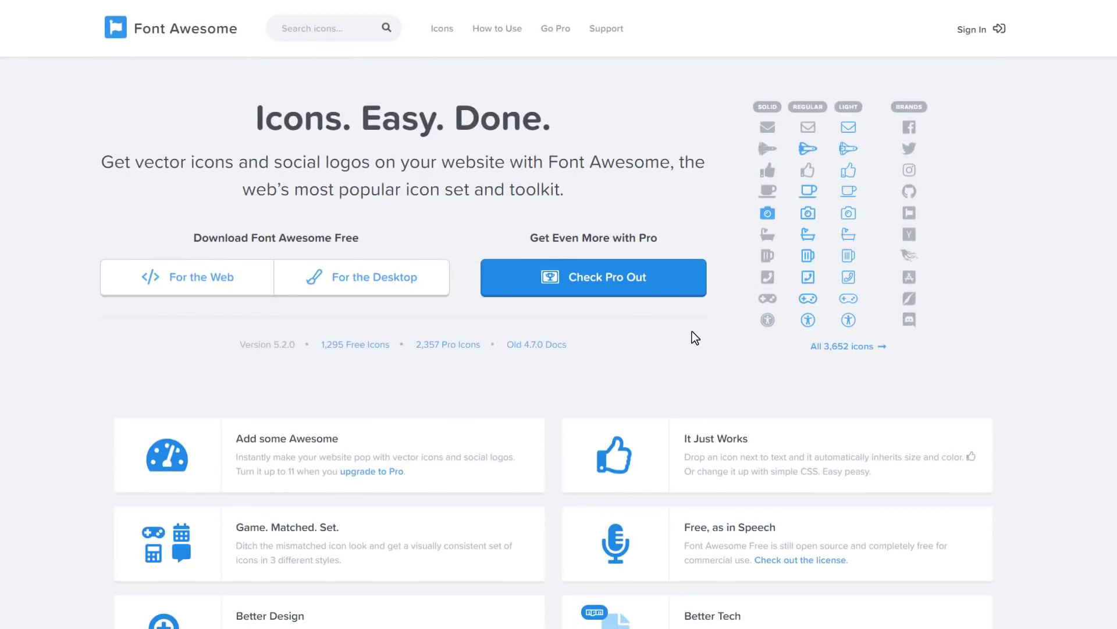
# Browse the full Font Awesome gallery of 3,652 icons, scrolling down through the listing
pyautogui.click(838, 347)
pyautogui.scroll(-3, 559, 315)
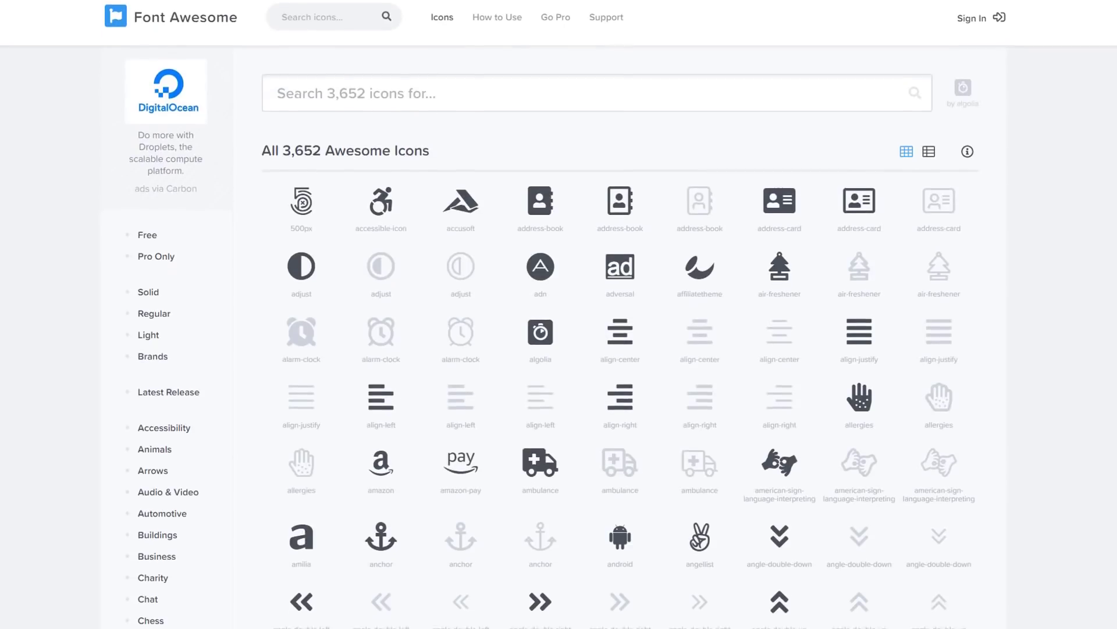
pyautogui.scroll(-4, 558, 315)
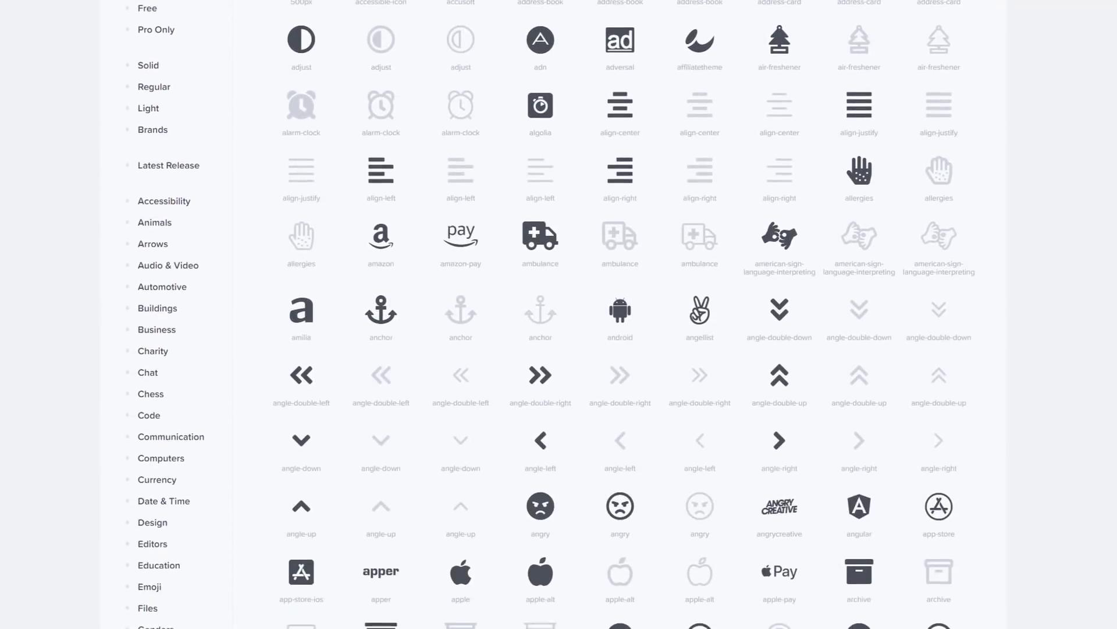
pyautogui.scroll(-5, 559, 315)
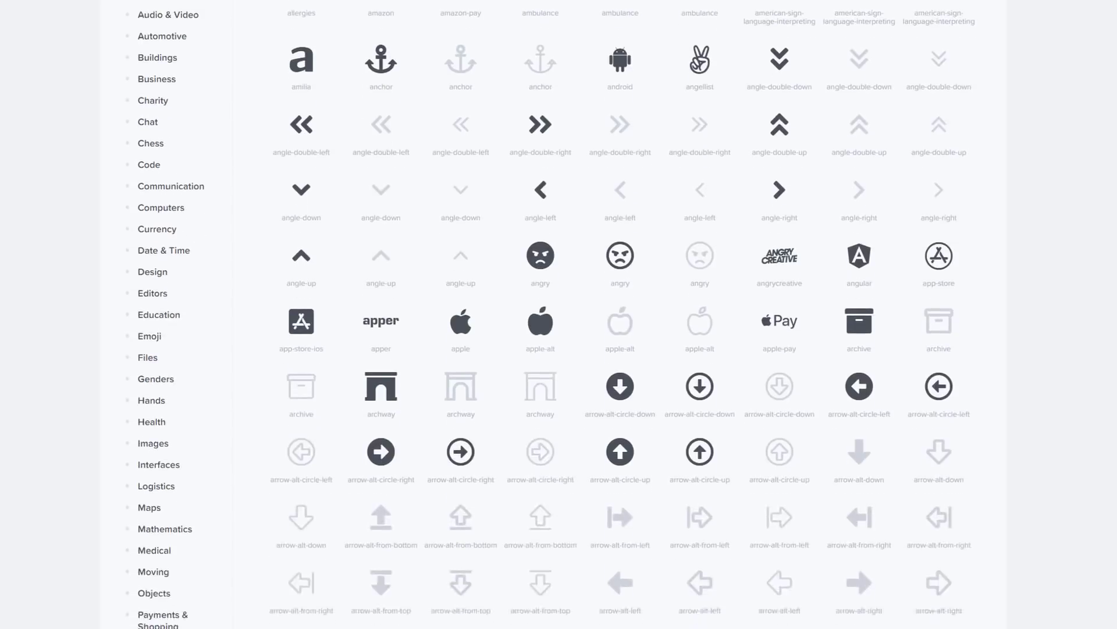
pyautogui.scroll(-6, 559, 314)
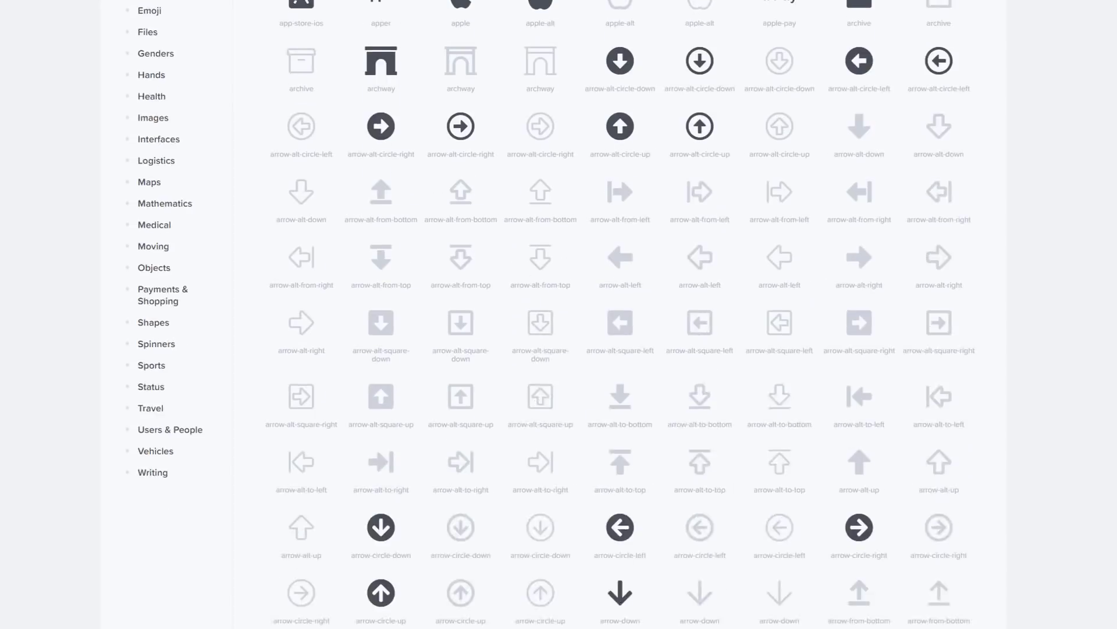
pyautogui.scroll(-5, 559, 314)
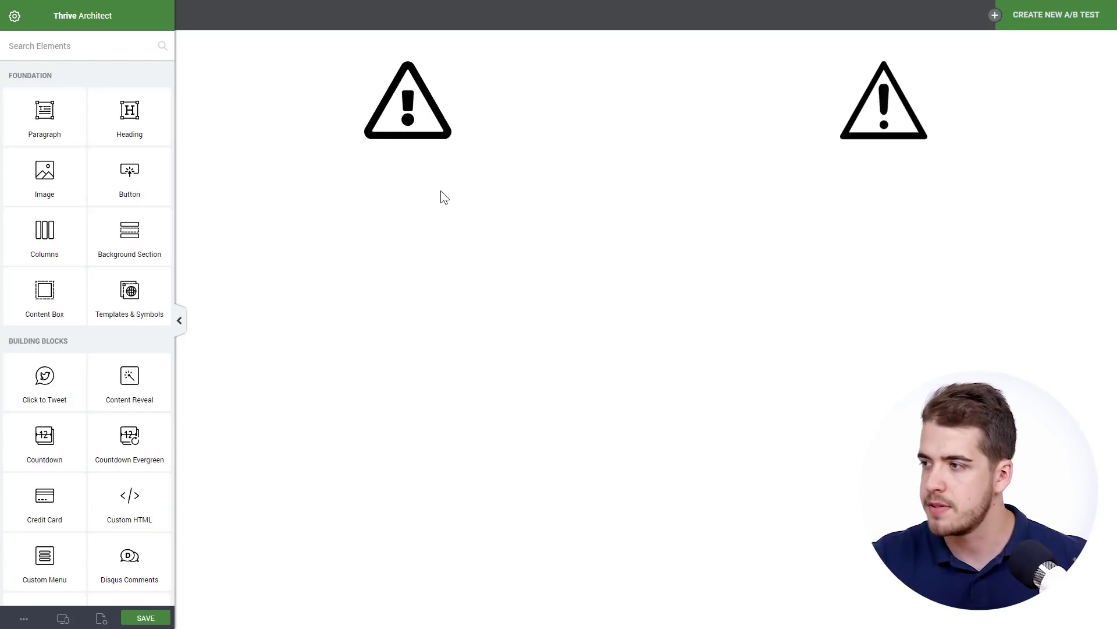
# Set the right-hand warning image's size to 500 px
pyautogui.click(851, 142)
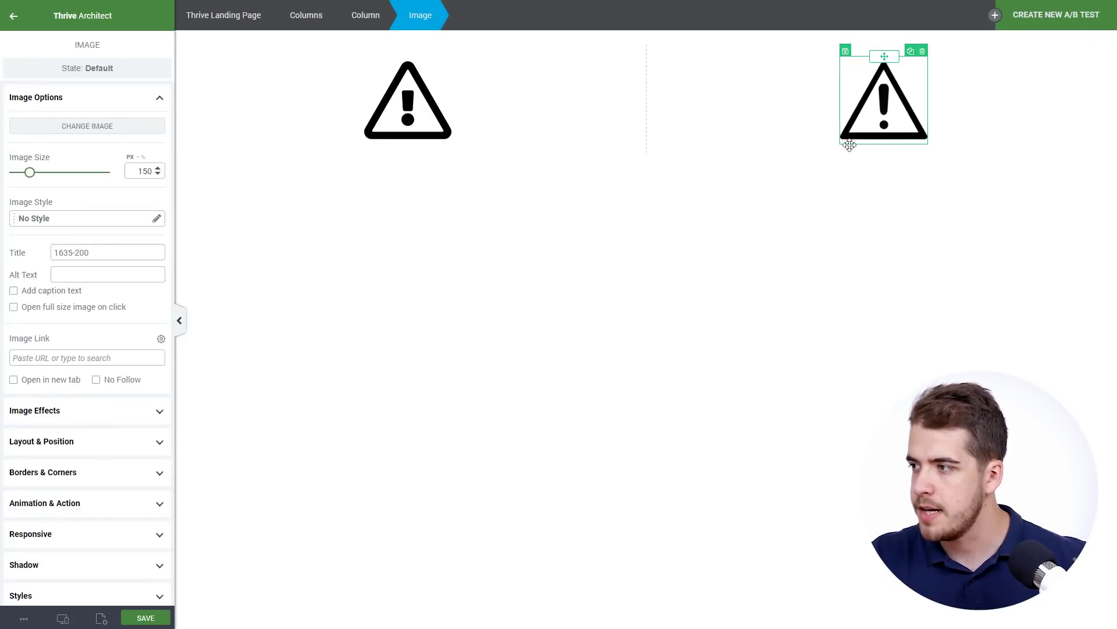
pyautogui.doubleClick(152, 172)
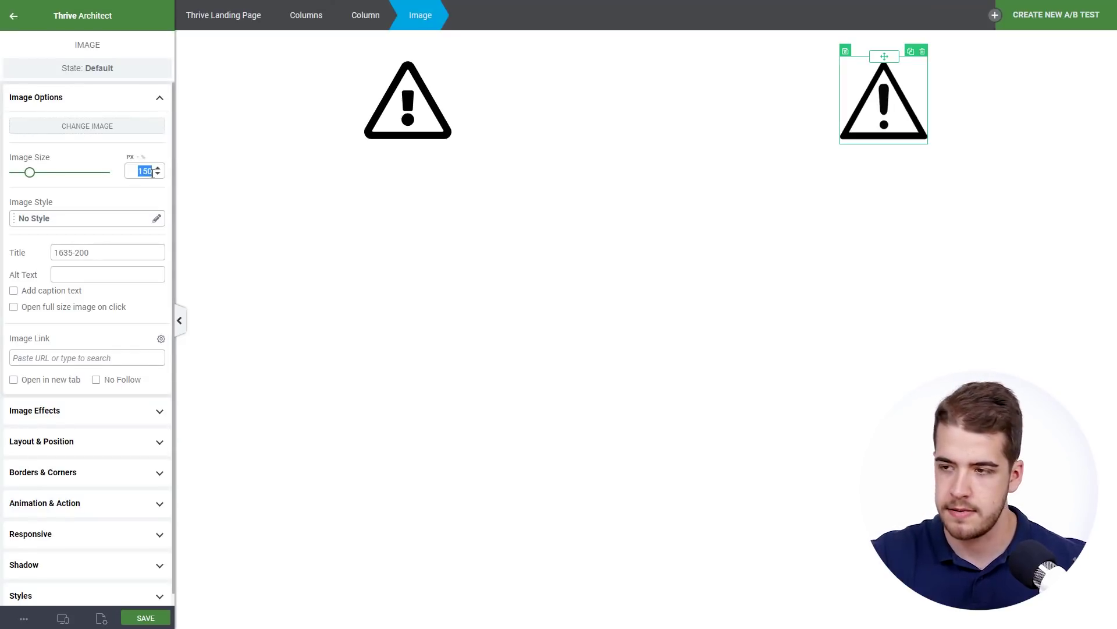
pyautogui.write('500')
pyautogui.click(419, 460)
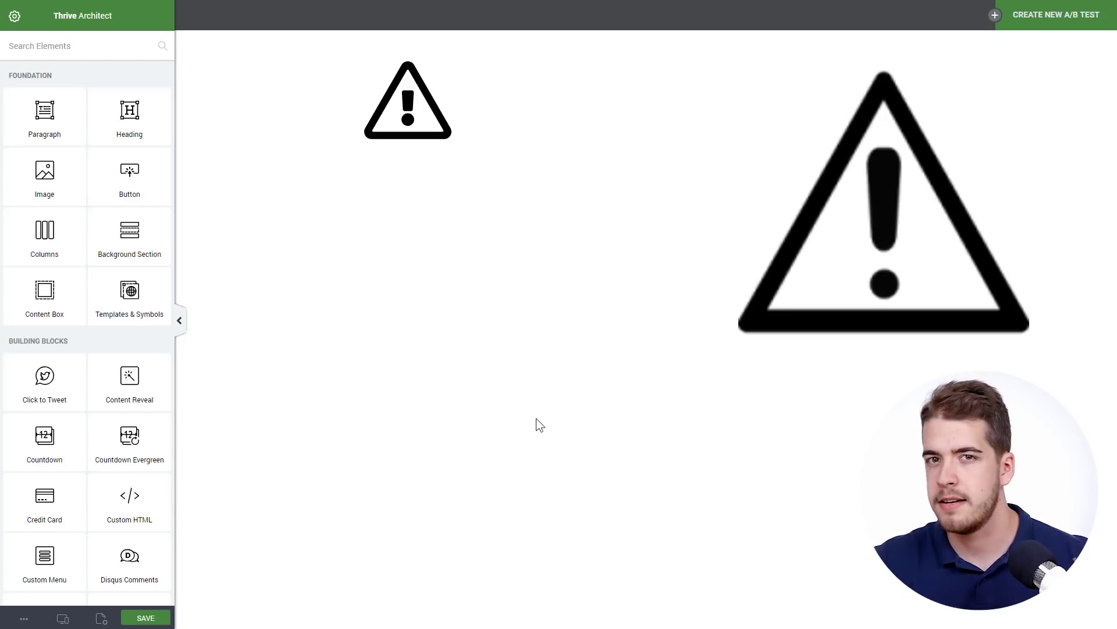
# Change the left warning icon's size from 150 to 500 px
pyautogui.click(378, 96)
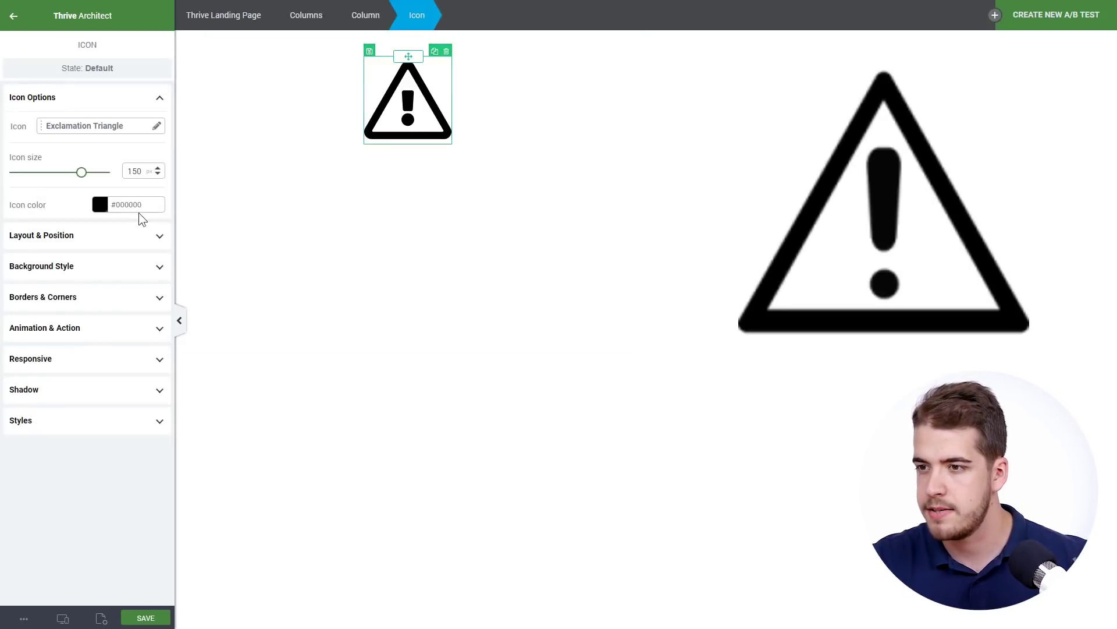
pyautogui.doubleClick(134, 171)
pyautogui.write('500')
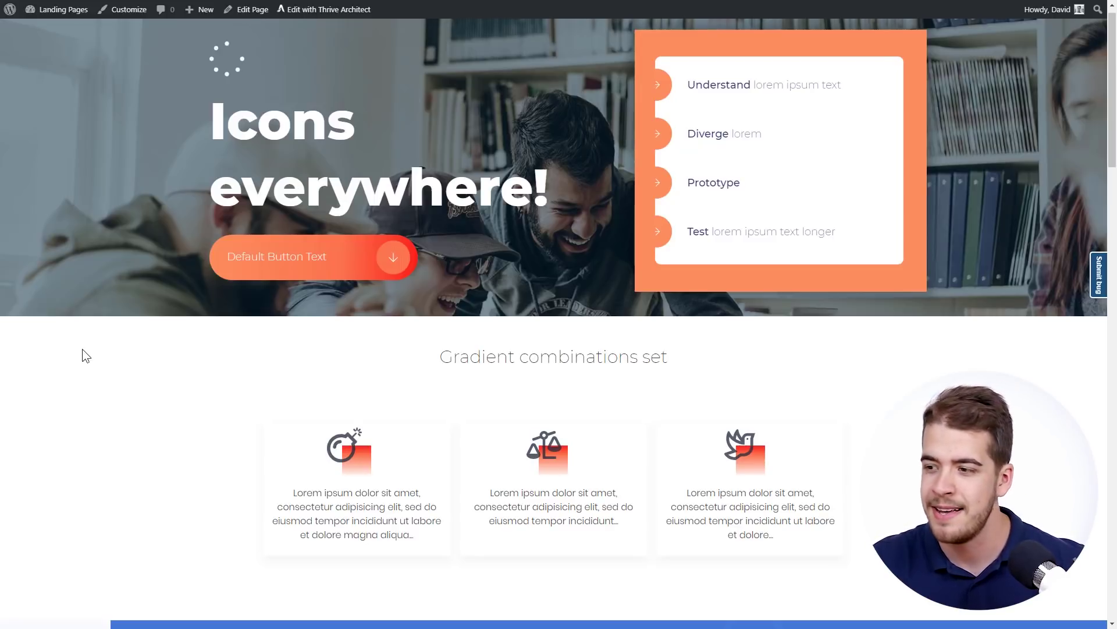
pyautogui.scroll(-2, 79, 336)
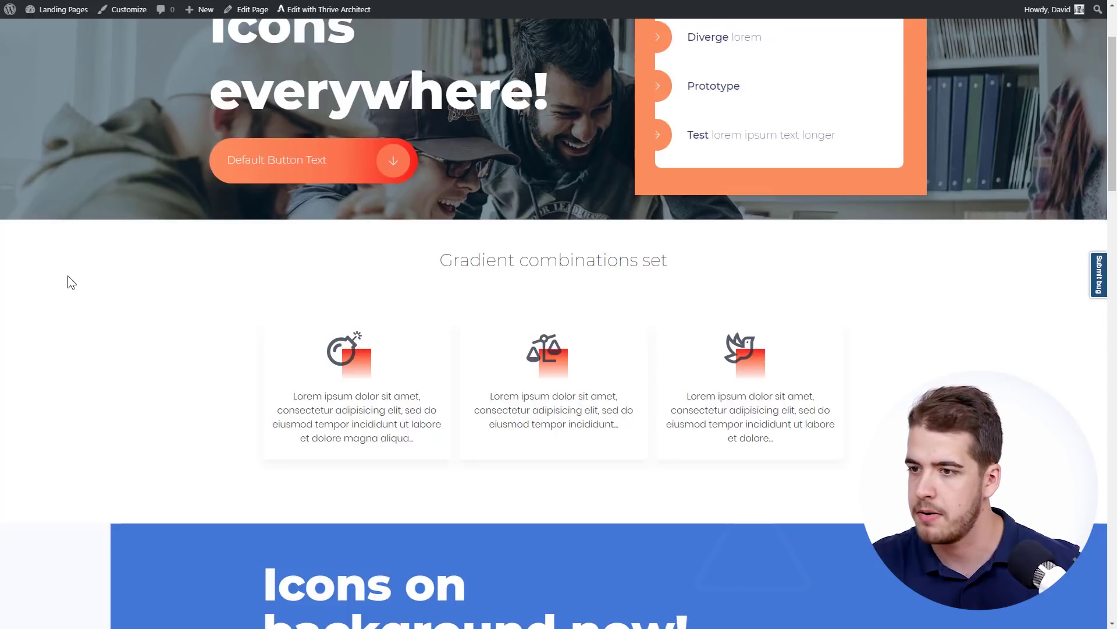
pyautogui.scroll(-5, 66, 274)
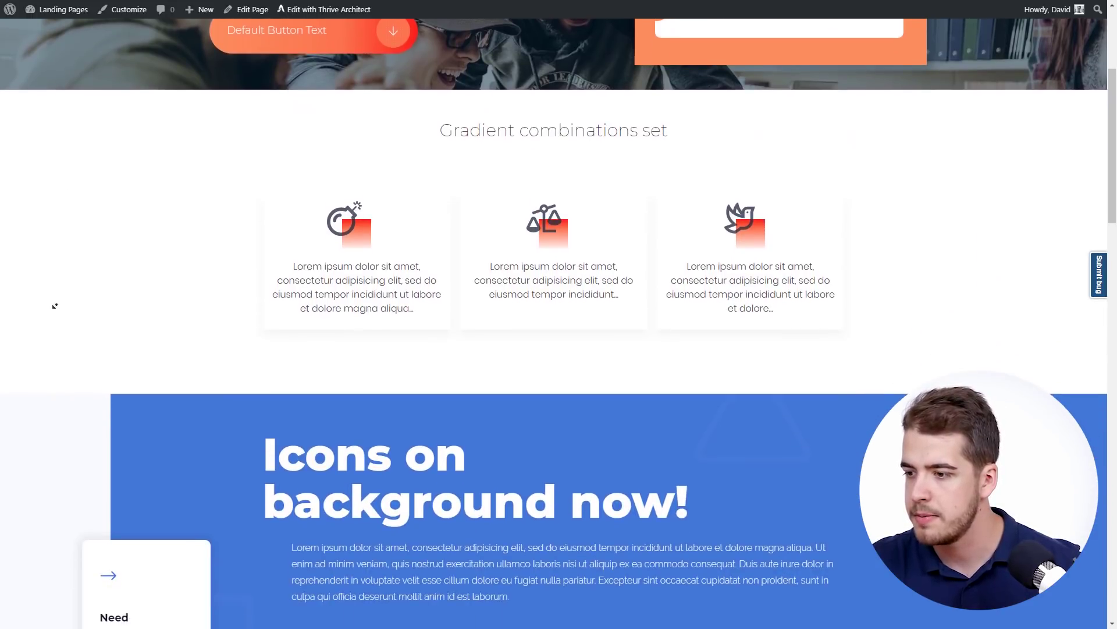
pyautogui.scroll(-7, 49, 315)
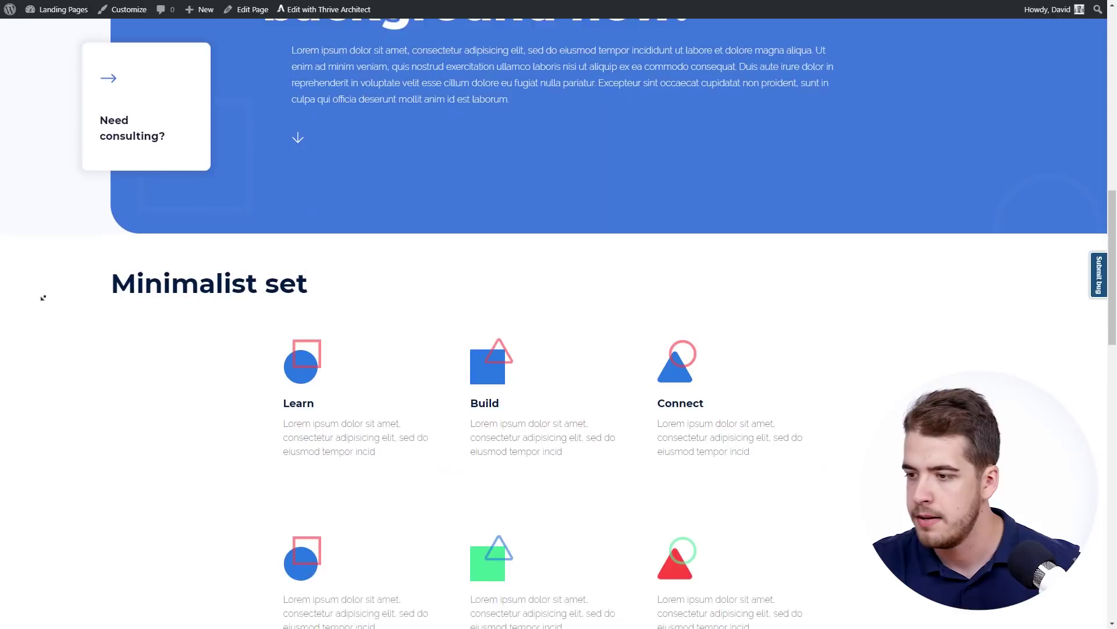
pyautogui.scroll(-11, 44, 318)
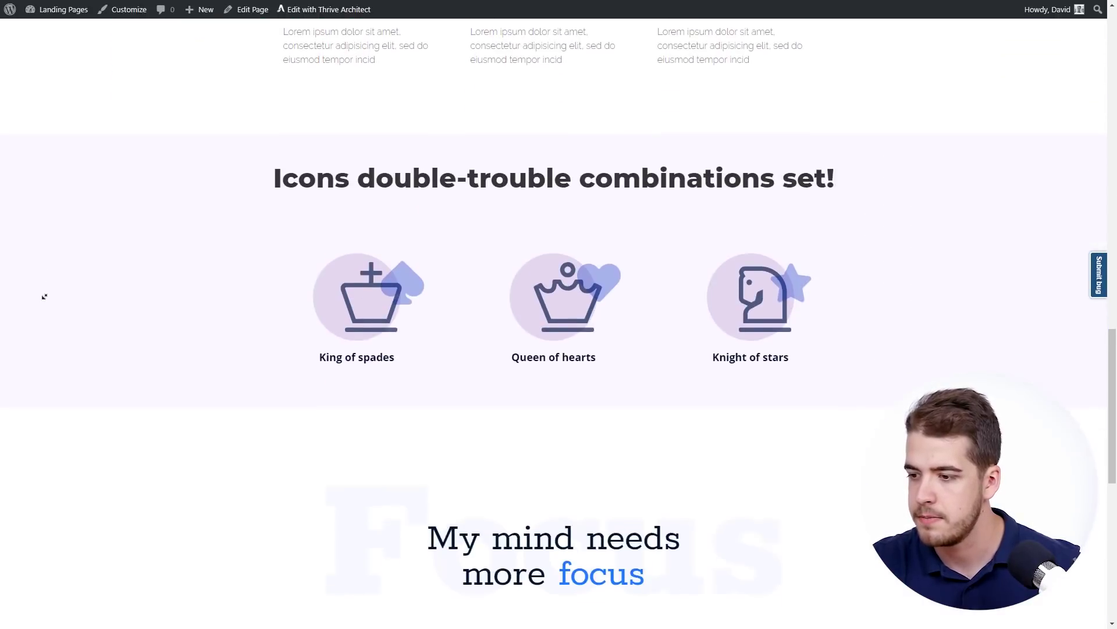
pyautogui.scroll(-8, 42, 349)
pyautogui.scroll(12, 45, 292)
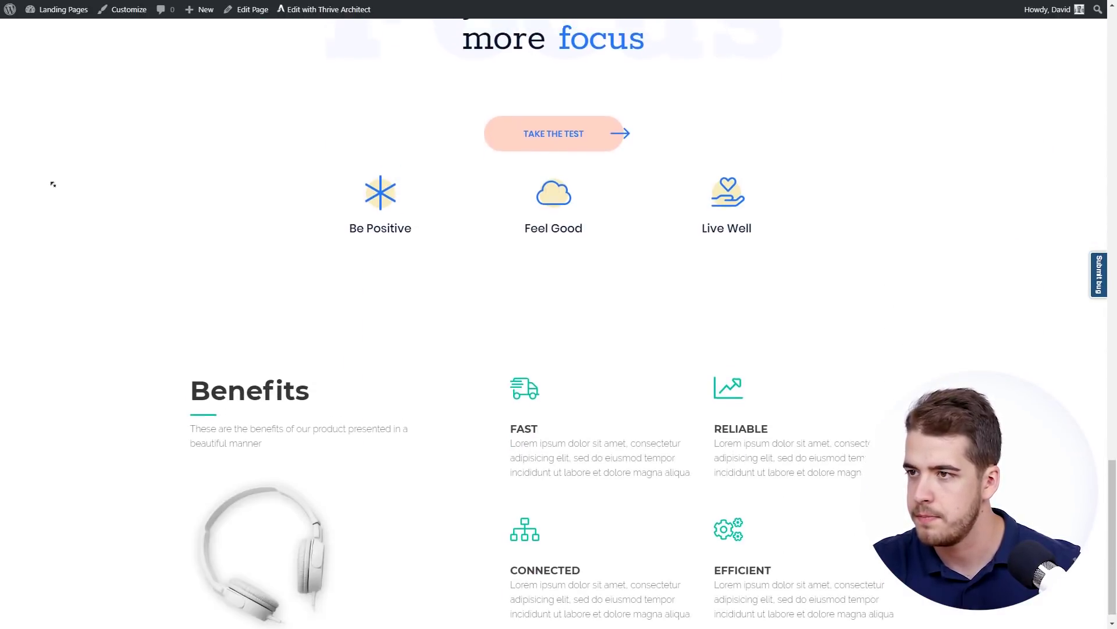
pyautogui.scroll(20, 44, 192)
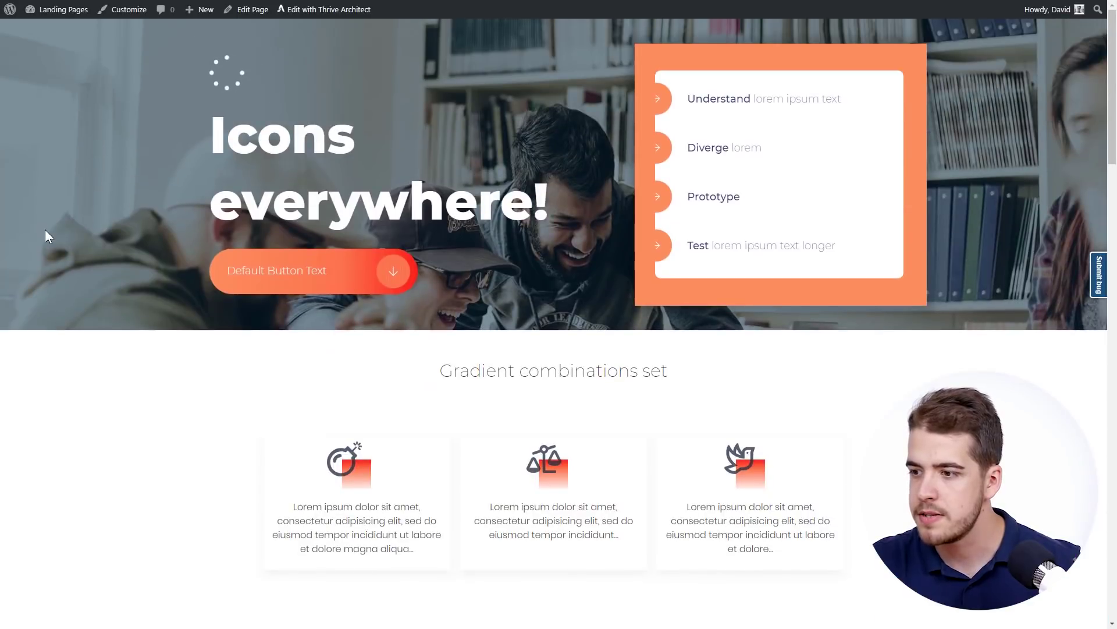
pyautogui.scroll(-1, 52, 262)
pyautogui.scroll(-1, 96, 288)
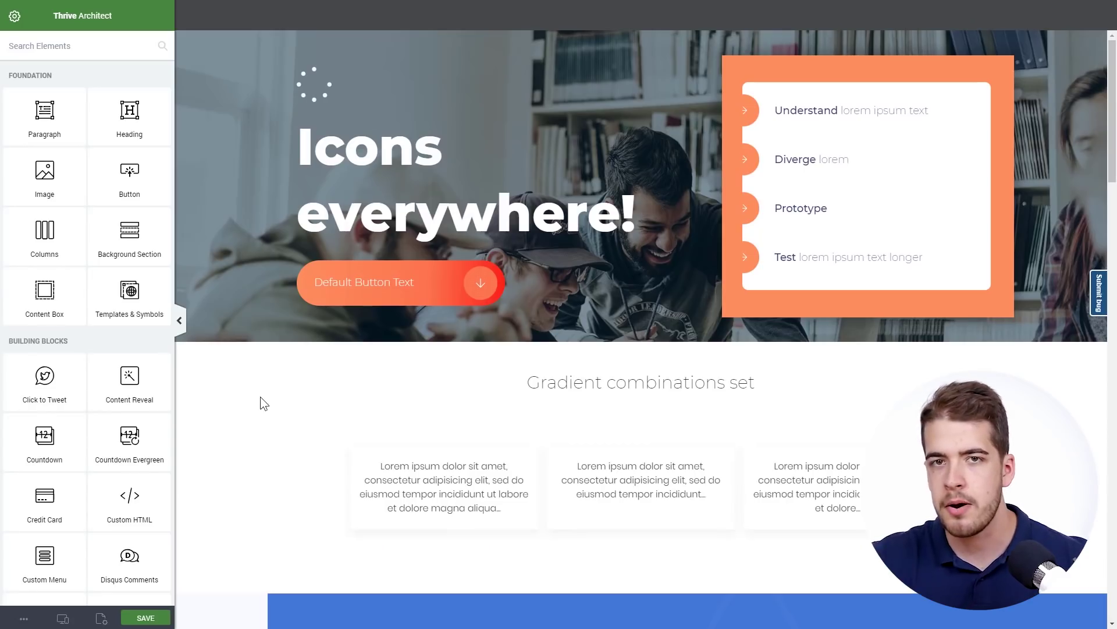
pyautogui.scroll(-2, 261, 396)
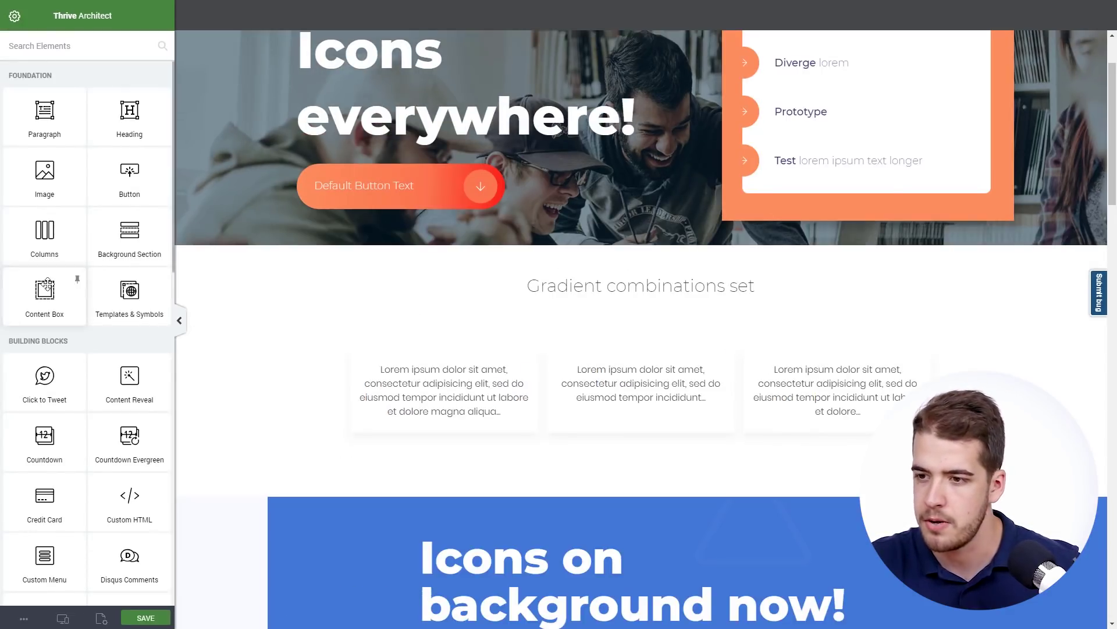
# Add a content box to the first card with 150 px maximum width and 150 px minimum height
pyautogui.moveTo(44, 290); pyautogui.dragTo(442, 373)
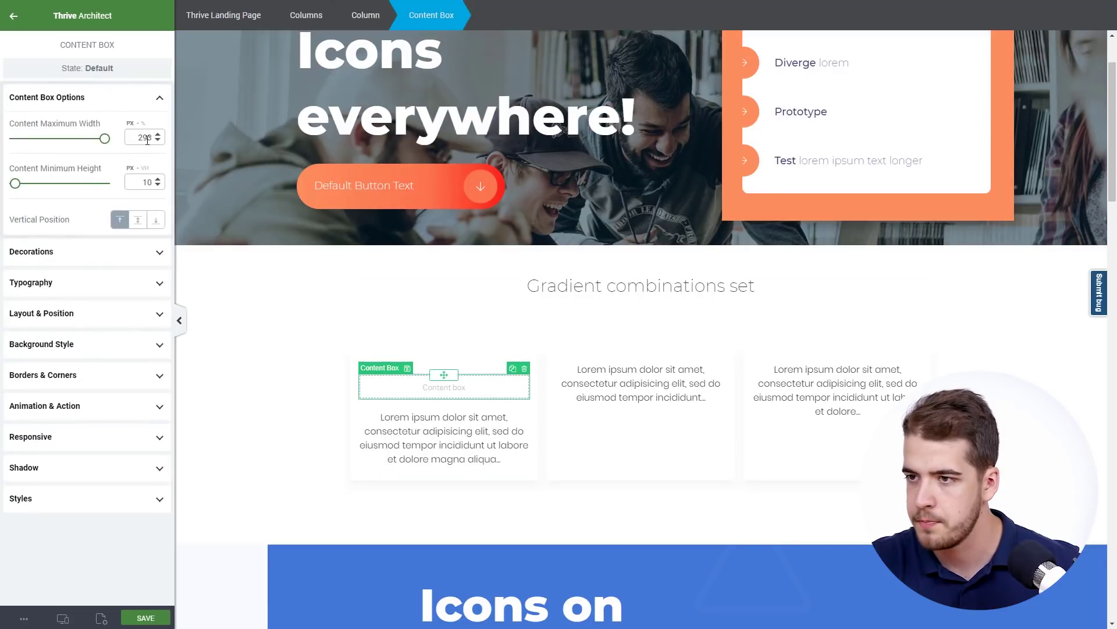
pyautogui.doubleClick(147, 140)
pyautogui.write('150')
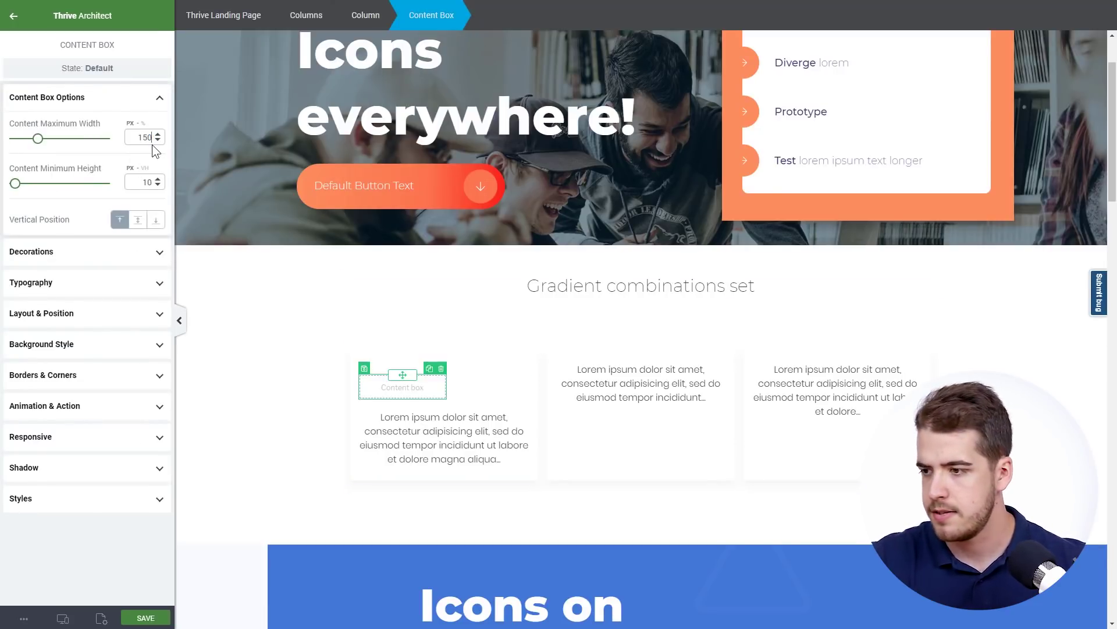
pyautogui.doubleClick(147, 181)
pyautogui.write('150')
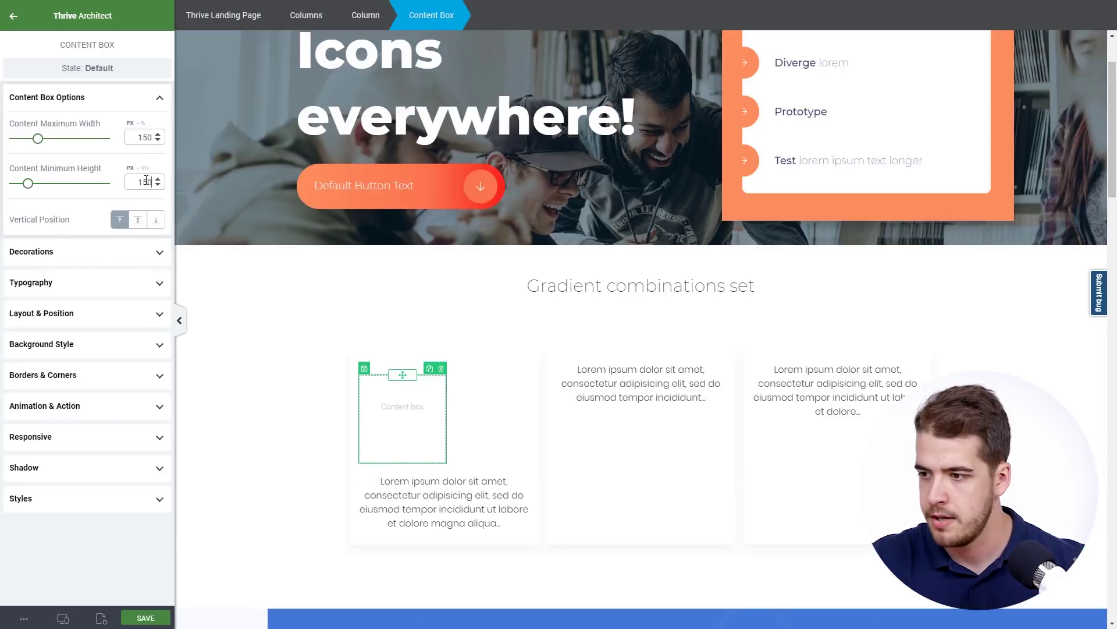
pyautogui.click(13, 16)
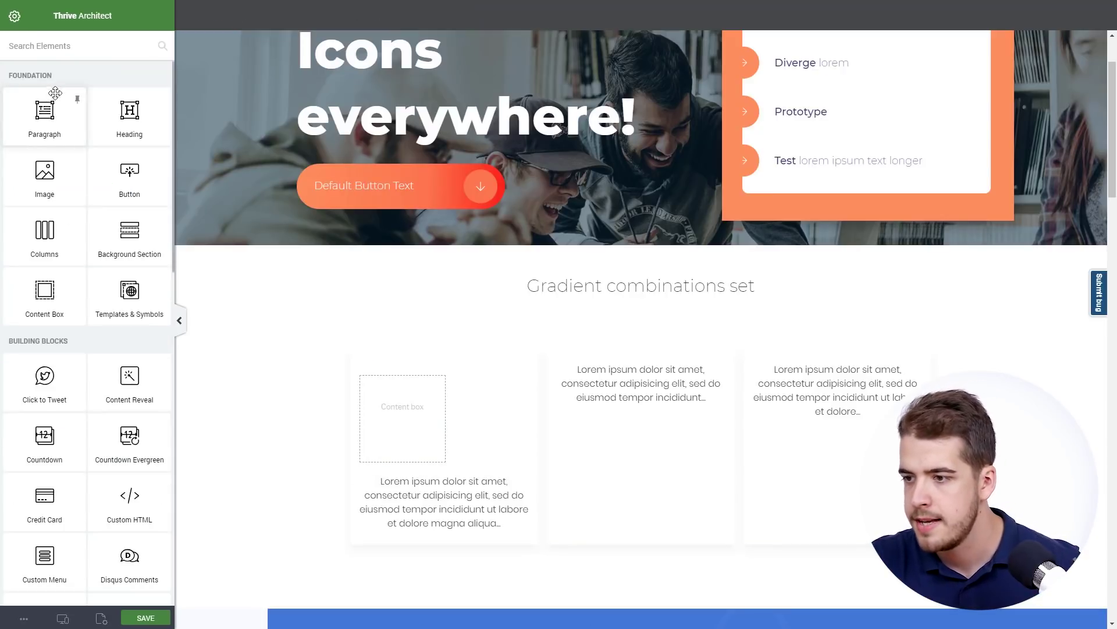
# Give the box a solid #ff3c00 background with a linear gradient fading to transparent
pyautogui.click(386, 431)
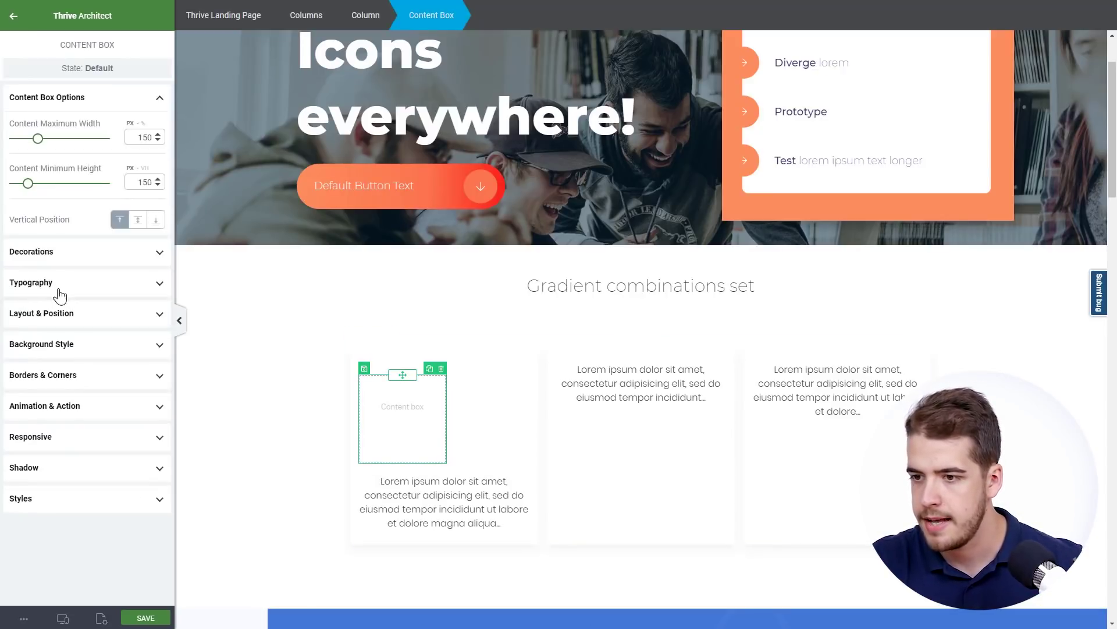
pyautogui.click(93, 345)
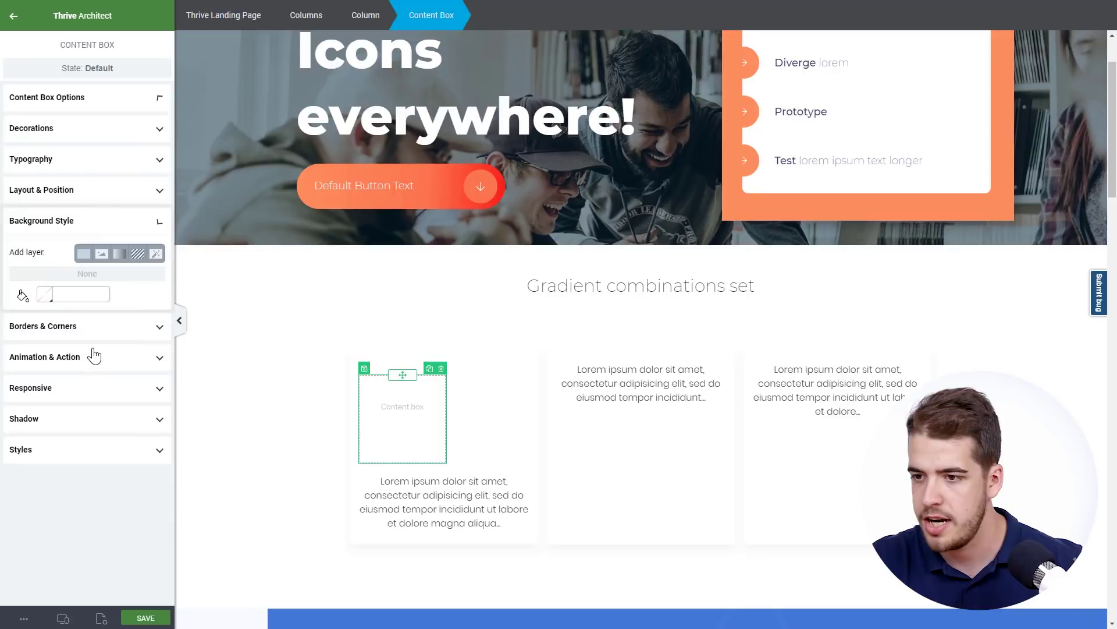
pyautogui.click(84, 254)
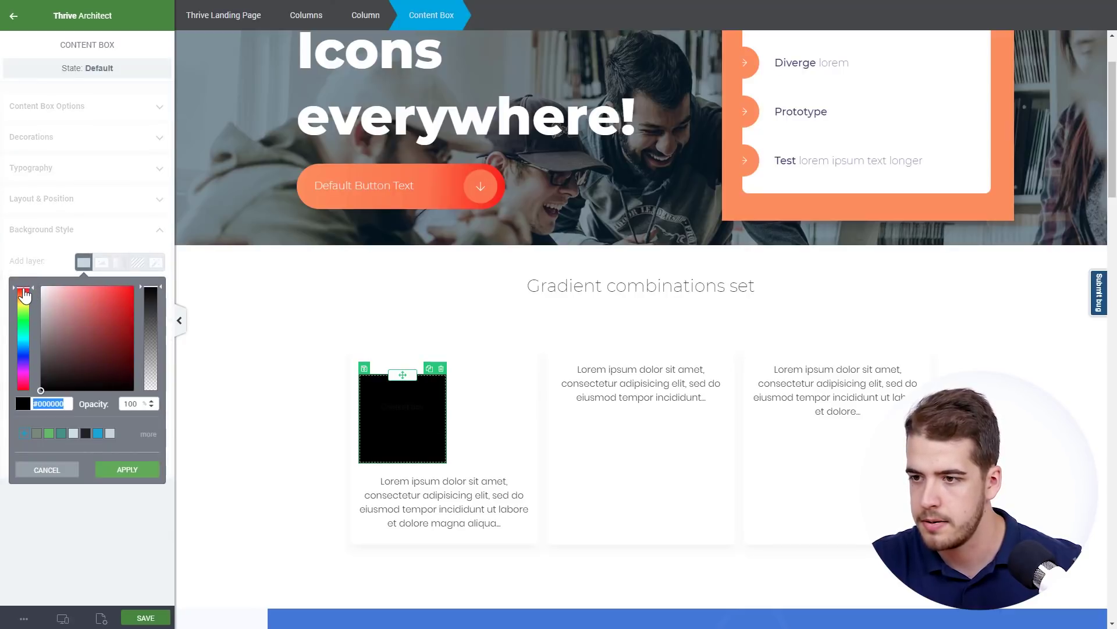
pyautogui.moveTo(101, 289); pyautogui.dragTo(150, 289)
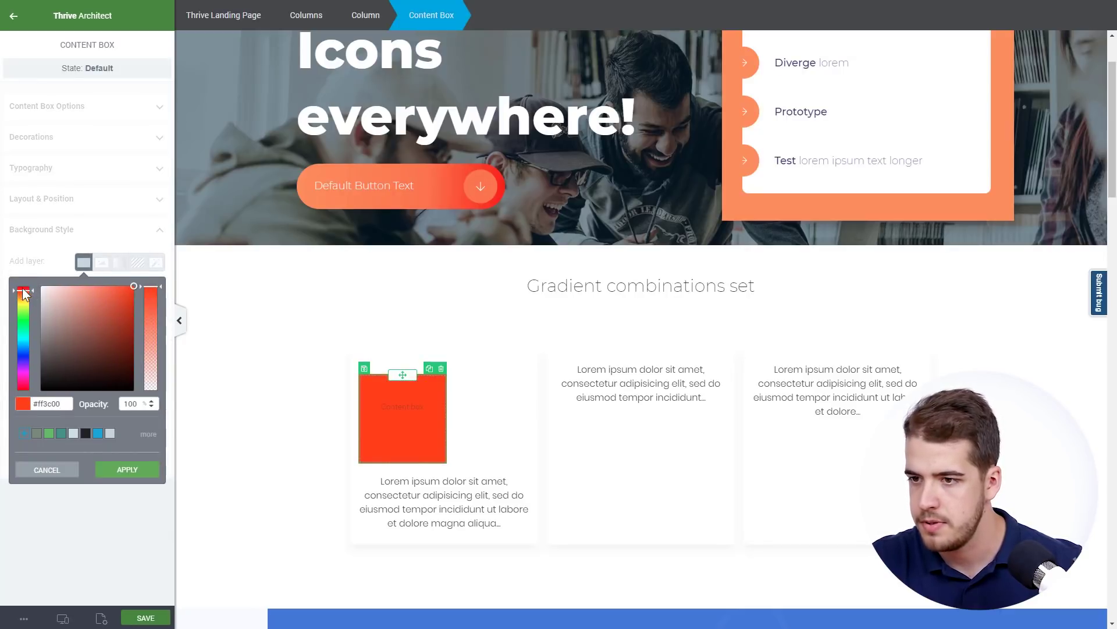
pyautogui.moveTo(25, 294); pyautogui.dragTo(23, 298)
pyautogui.click(127, 470)
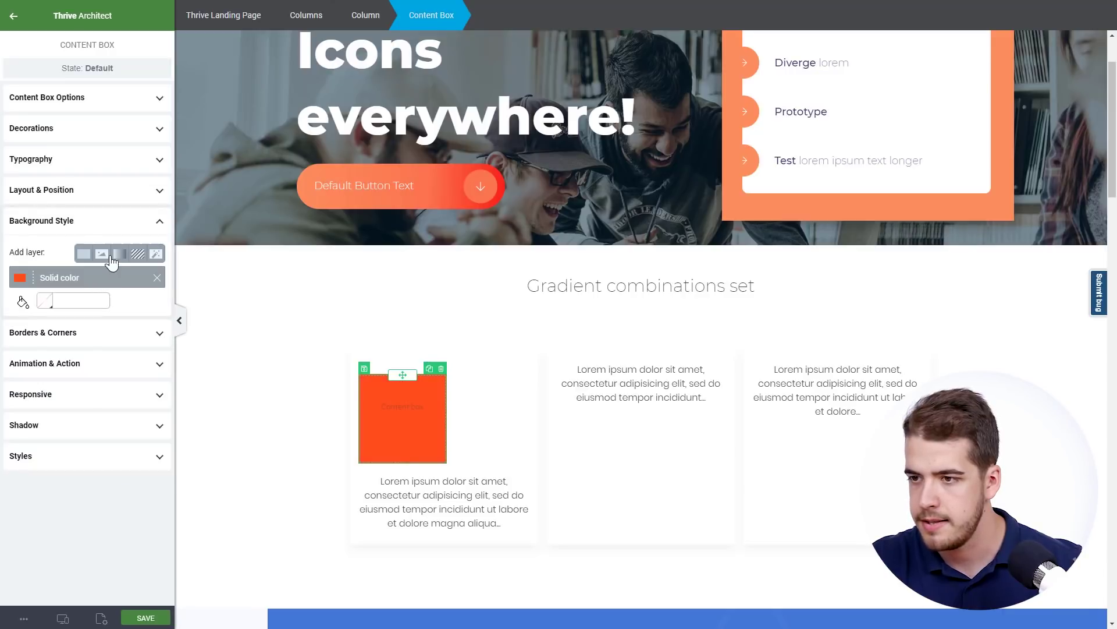
pyautogui.click(119, 254)
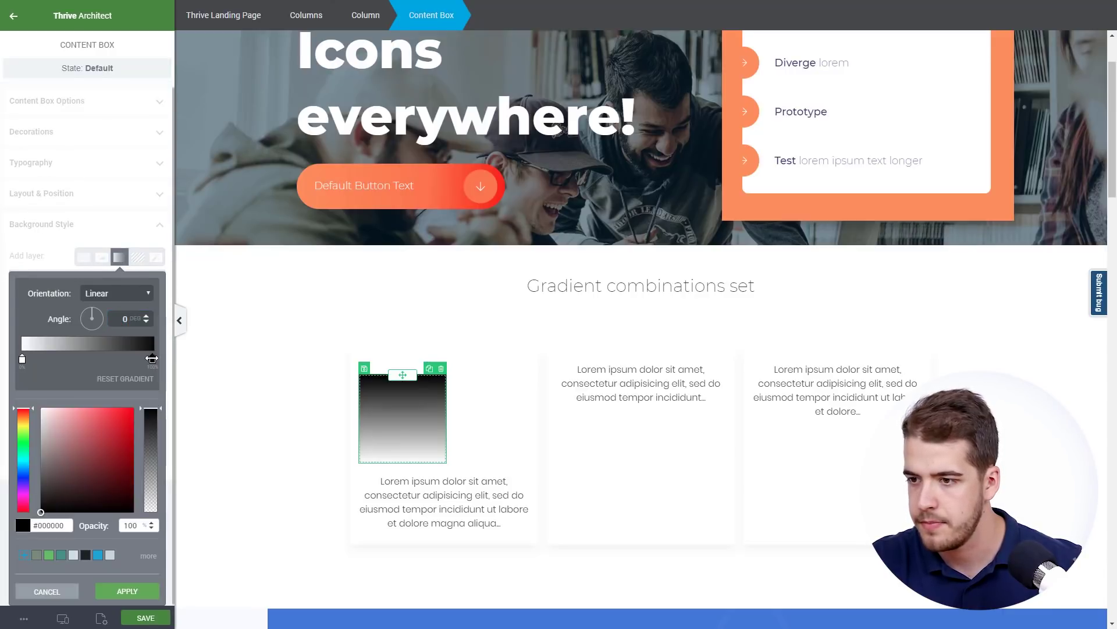
pyautogui.moveTo(152, 410); pyautogui.dragTo(148, 519)
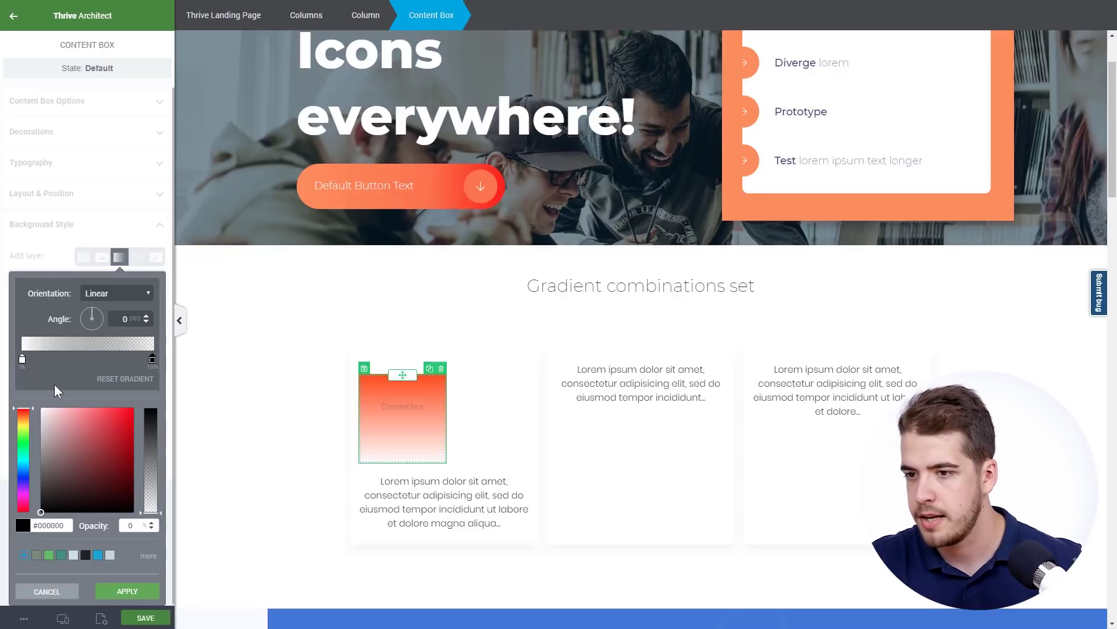
pyautogui.click(374, 494)
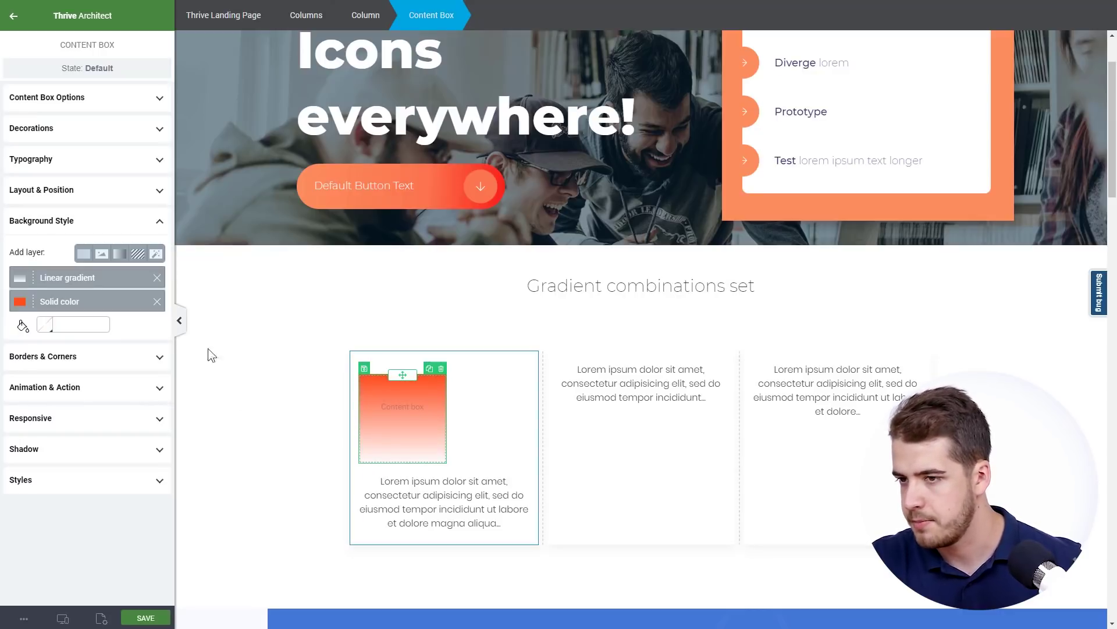
pyautogui.click(13, 19)
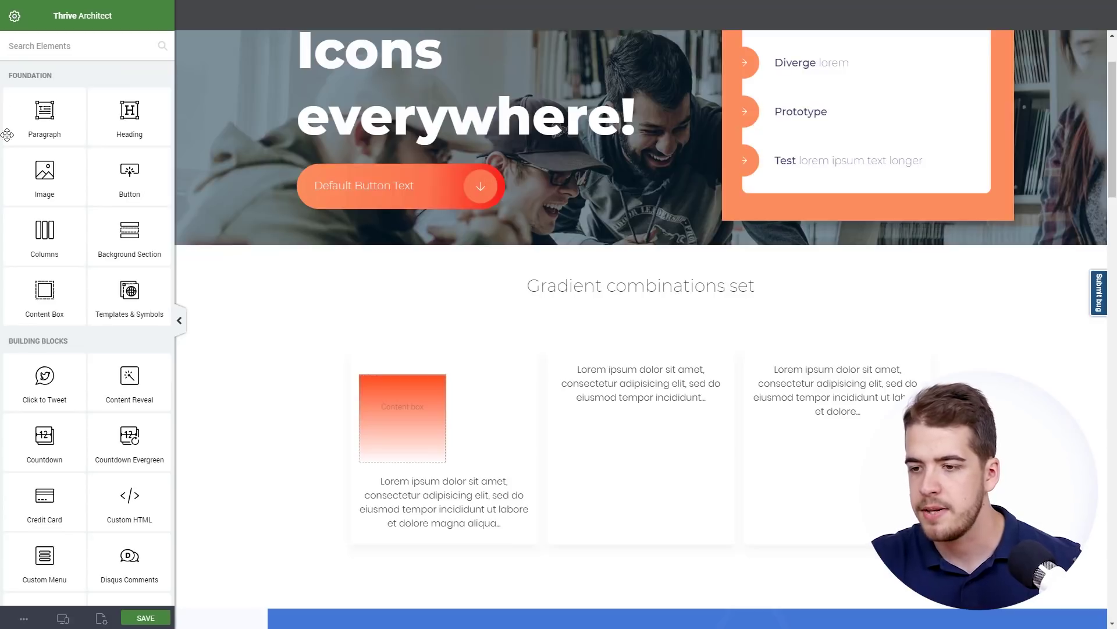
# Insert an icon into the gradient box, choosing the second 'bomb' search result
pyautogui.scroll(-5, 70, 248)
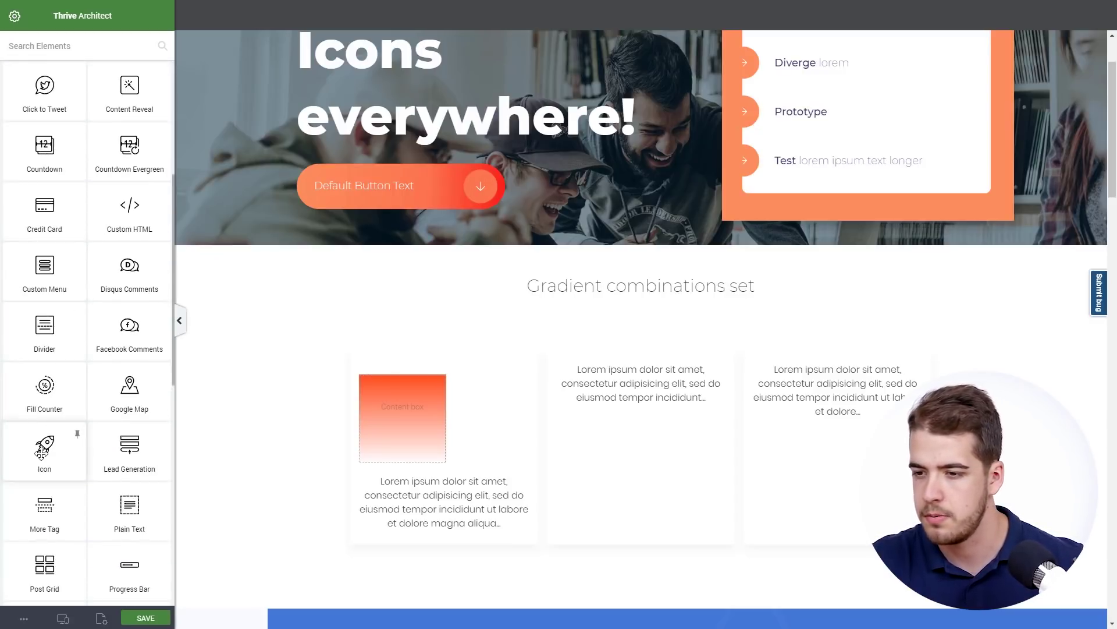
pyautogui.moveTo(45, 445); pyautogui.dragTo(401, 428)
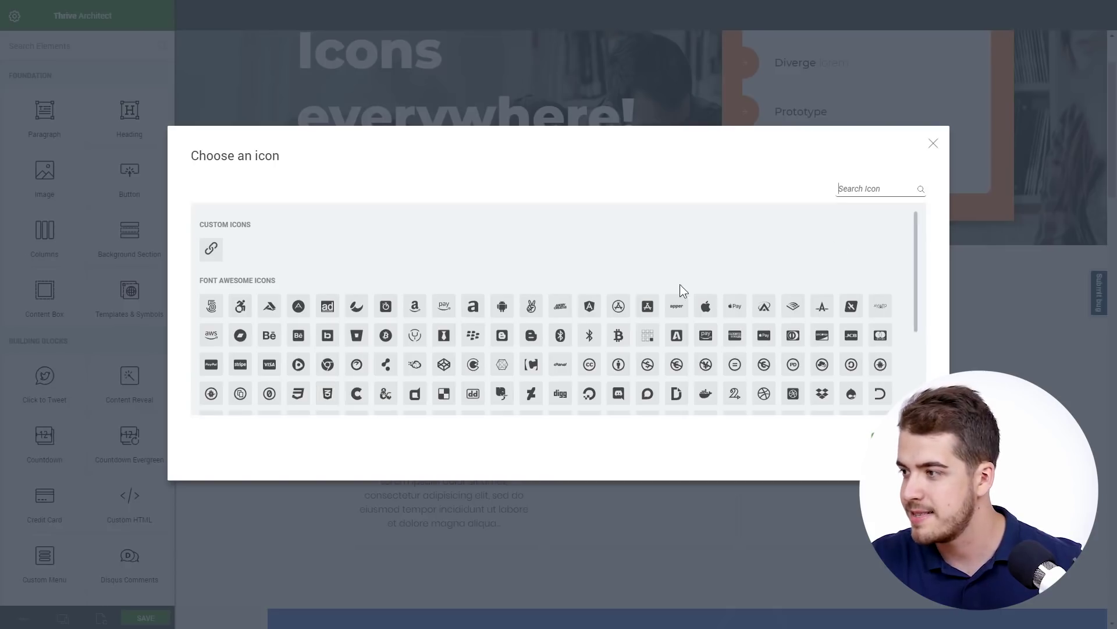
pyautogui.write('bomb')
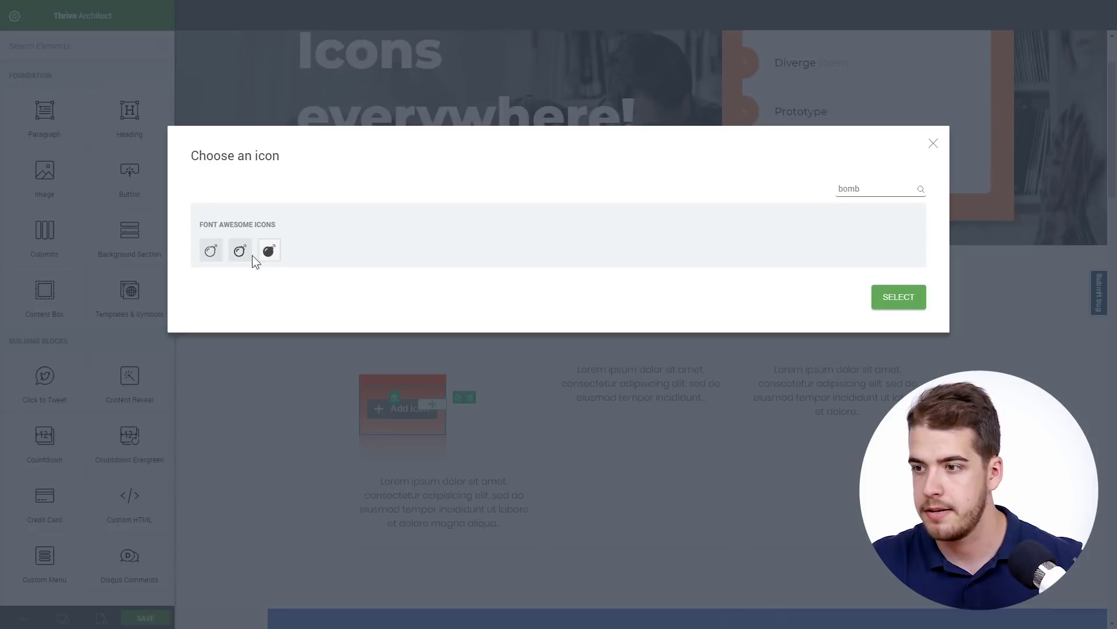
pyautogui.click(241, 254)
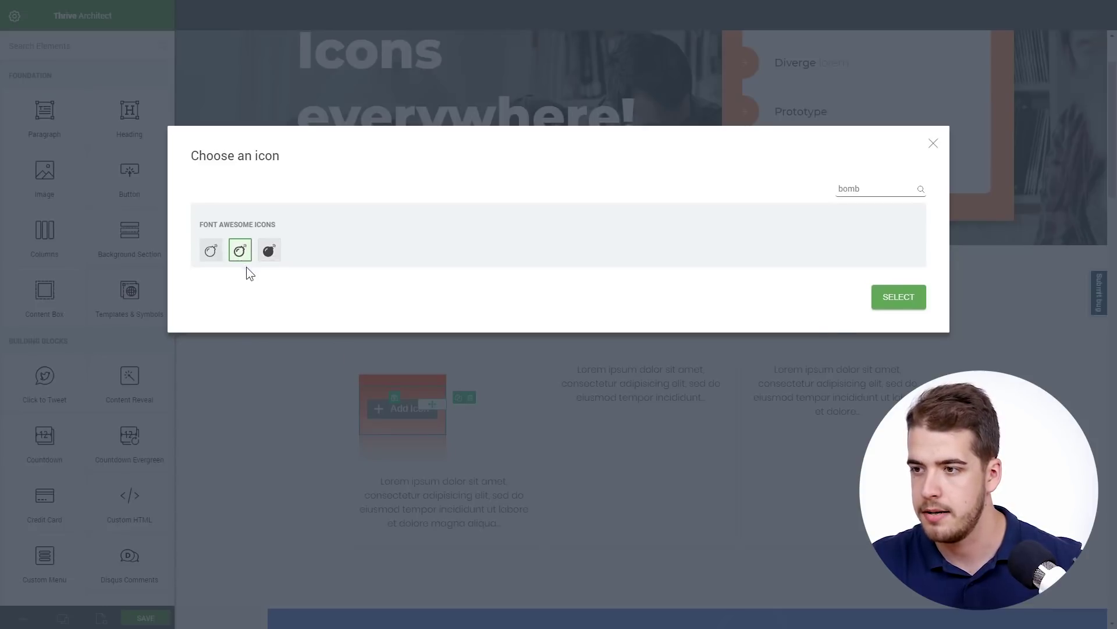
pyautogui.click(892, 300)
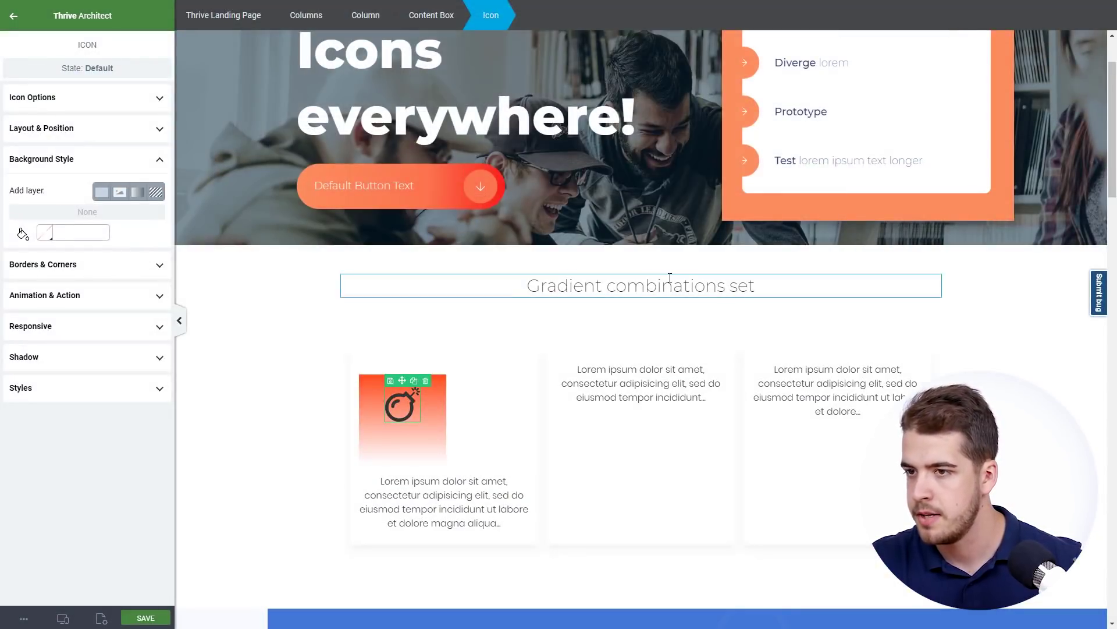
# Set the gradient box's maximum width and minimum height to 50 px
pyautogui.click(14, 22)
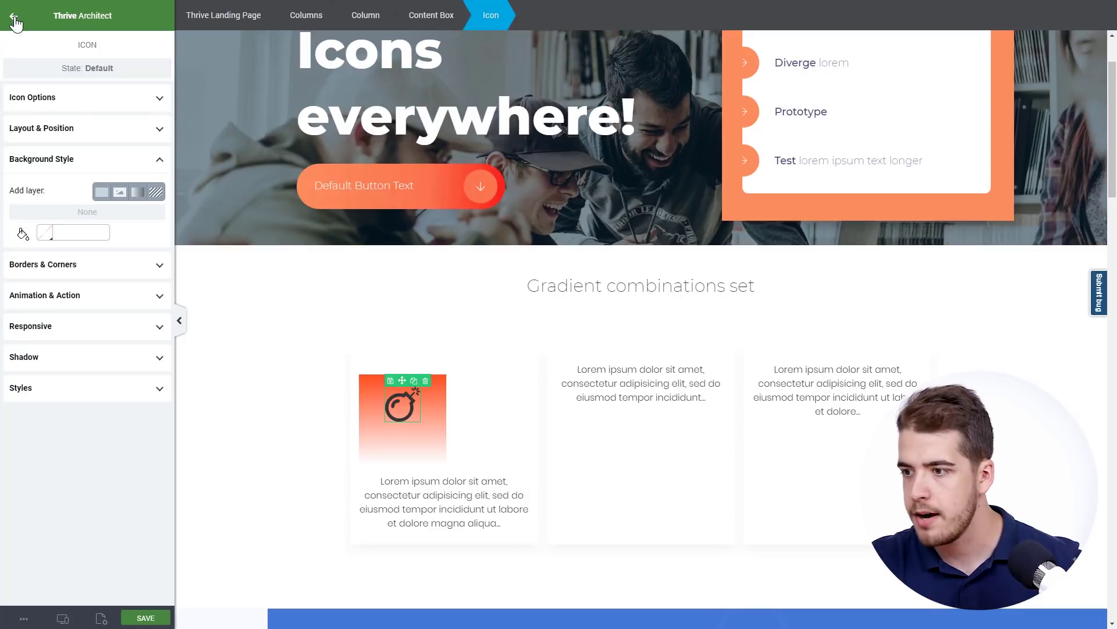
pyautogui.click(372, 418)
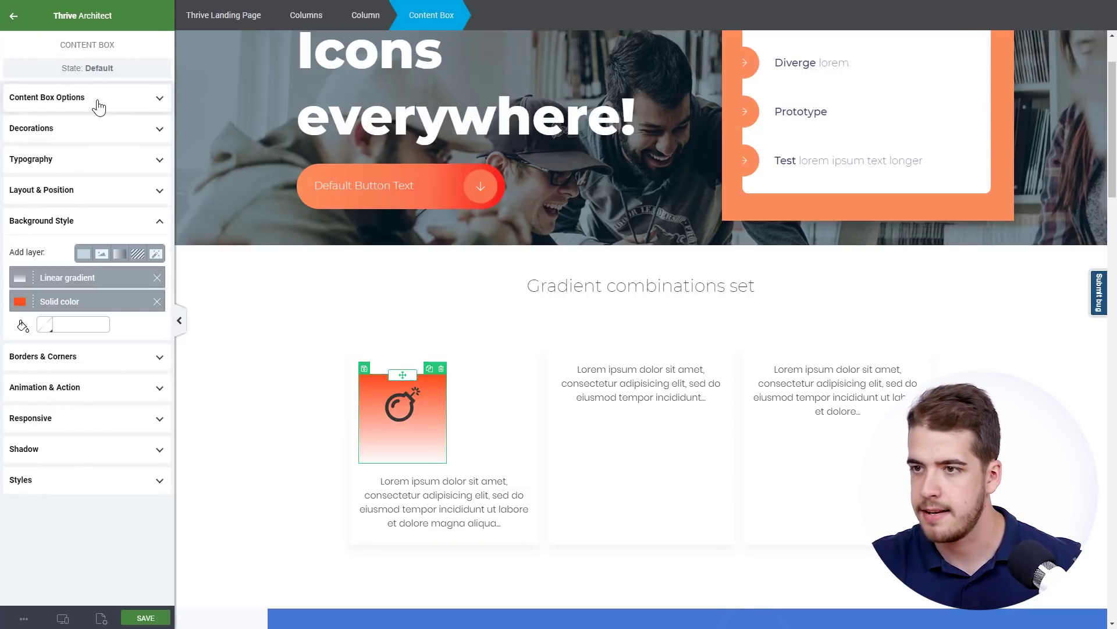
pyautogui.click(126, 102)
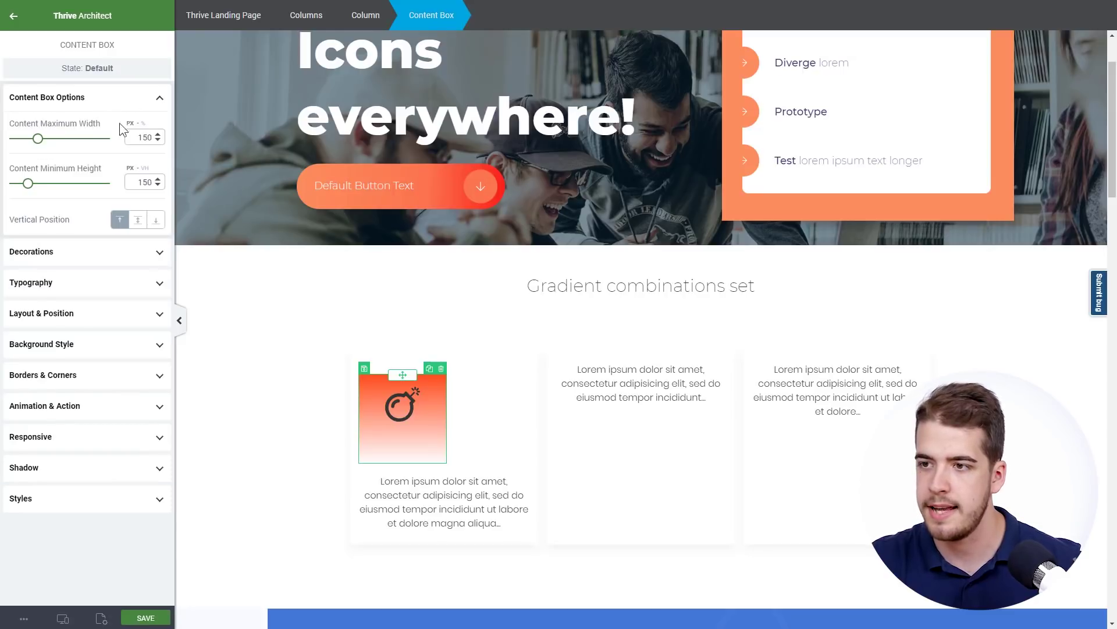
pyautogui.doubleClick(149, 138)
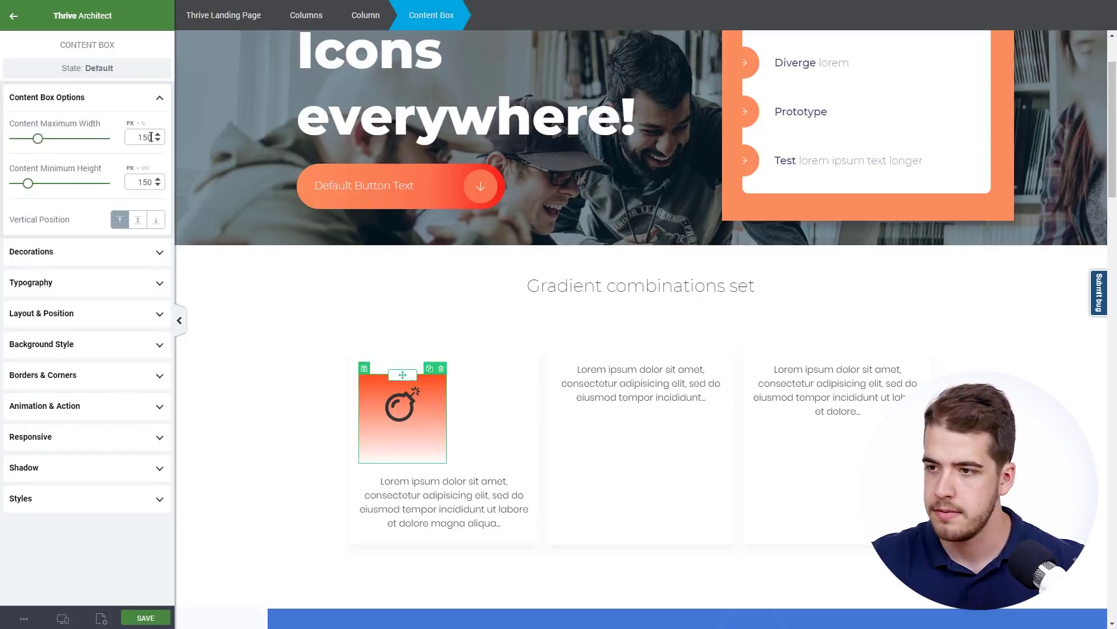
pyautogui.write('50')
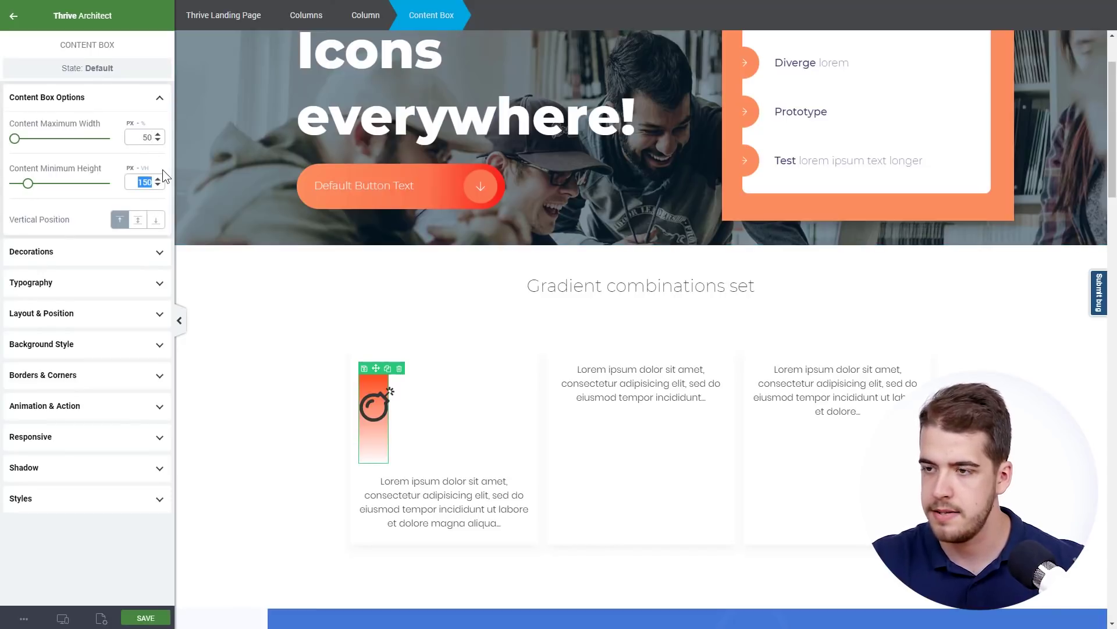
pyautogui.write('50')
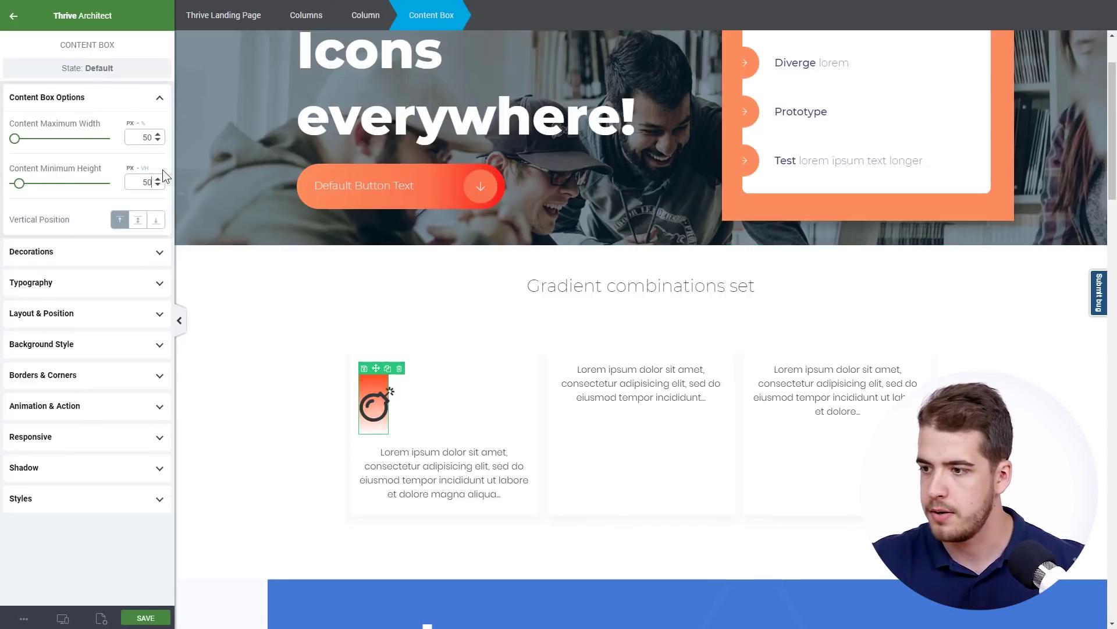
# Make the bomb icon absolutely positioned from the top-left at Top -51 px and Left -26 px
pyautogui.click(13, 16)
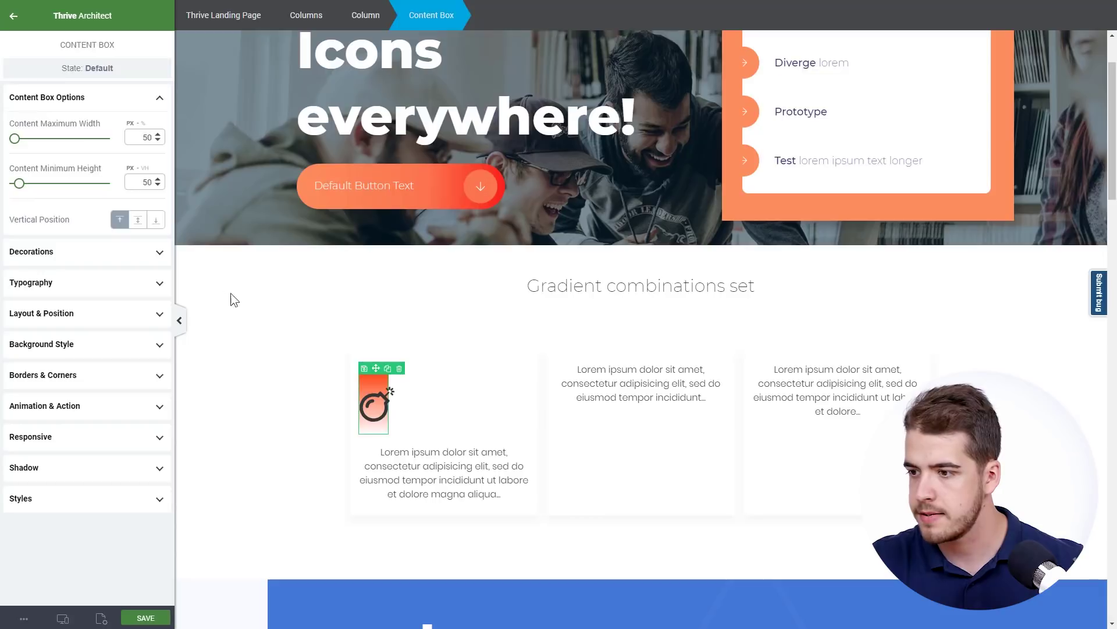
pyautogui.click(377, 403)
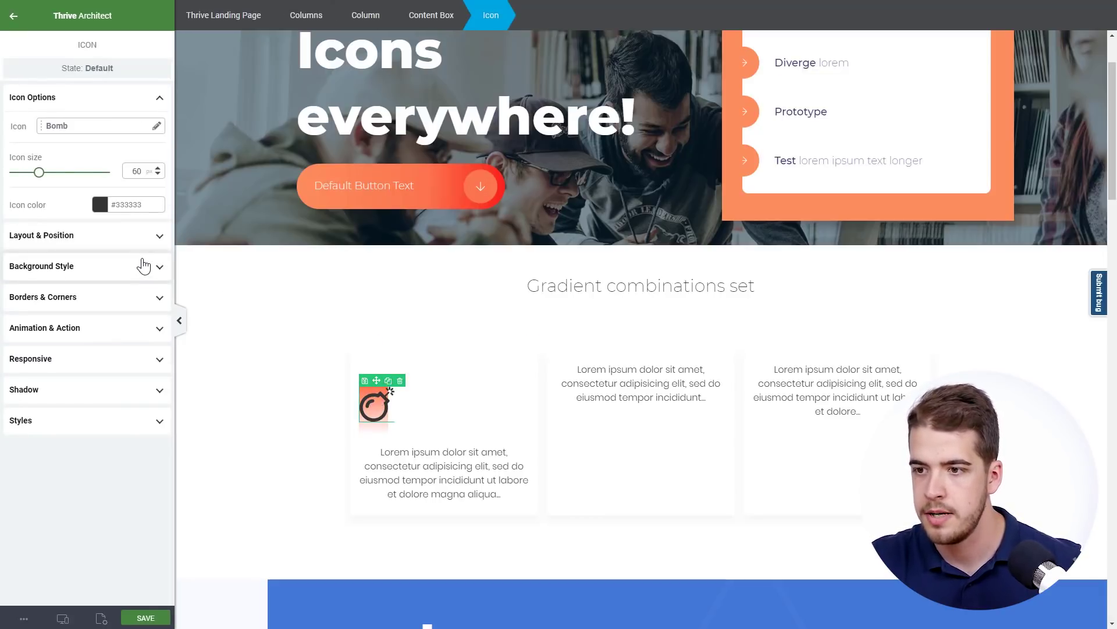
pyautogui.click(135, 237)
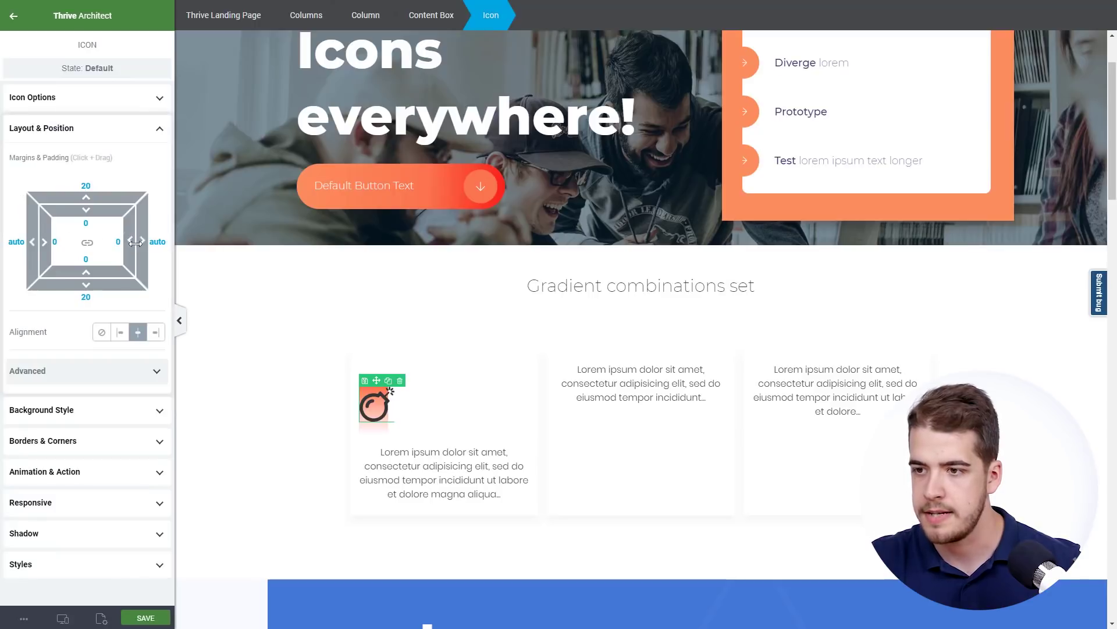
pyautogui.click(135, 377)
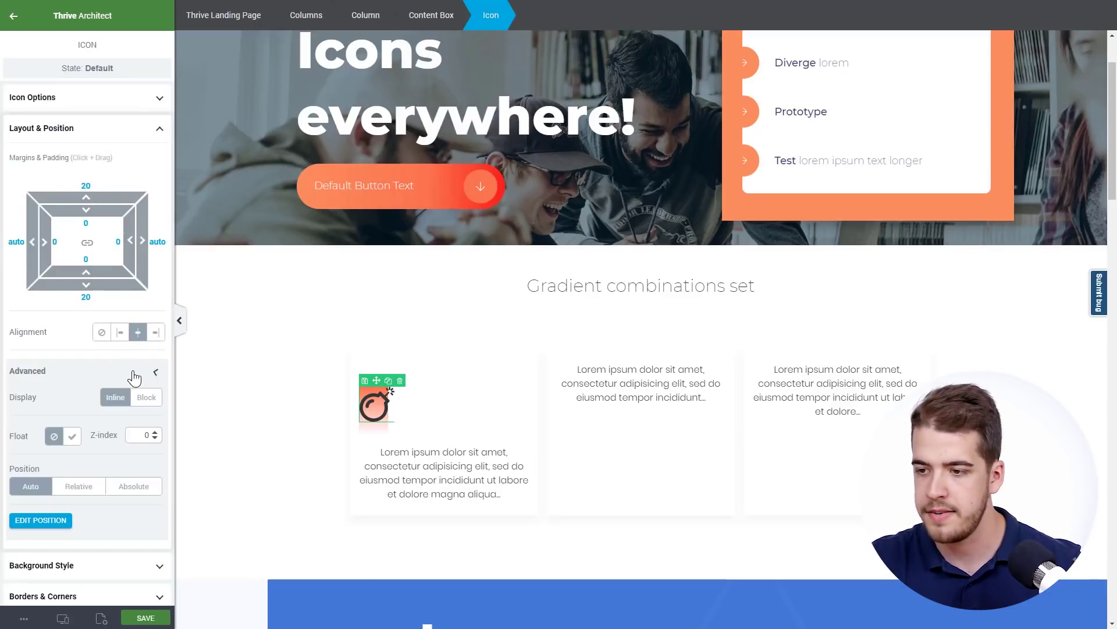
pyautogui.scroll(-2, 130, 337)
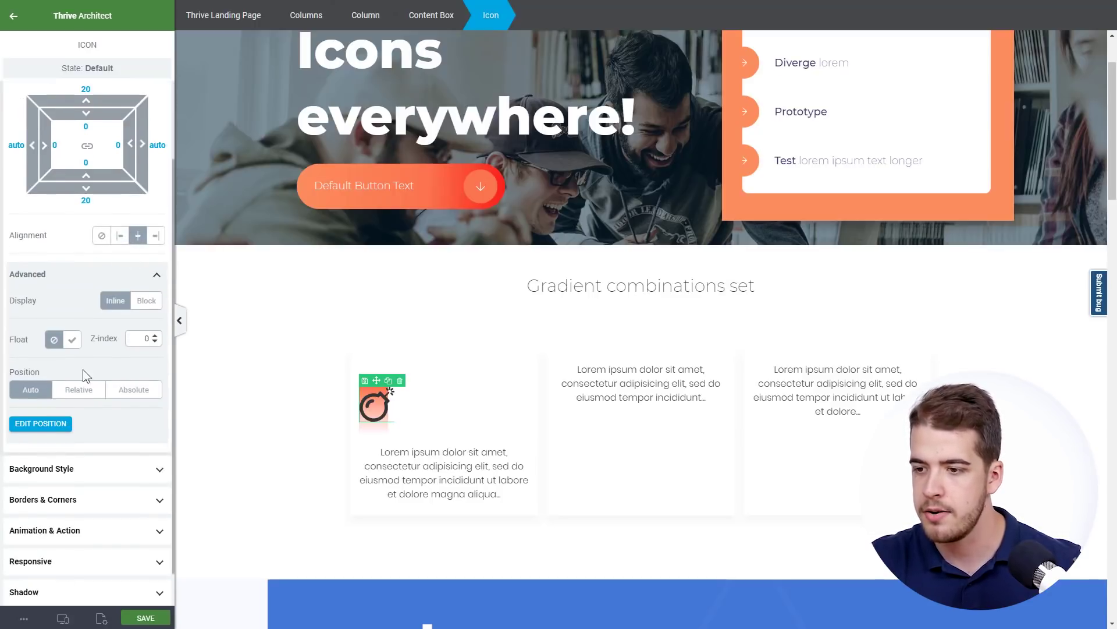
pyautogui.click(149, 396)
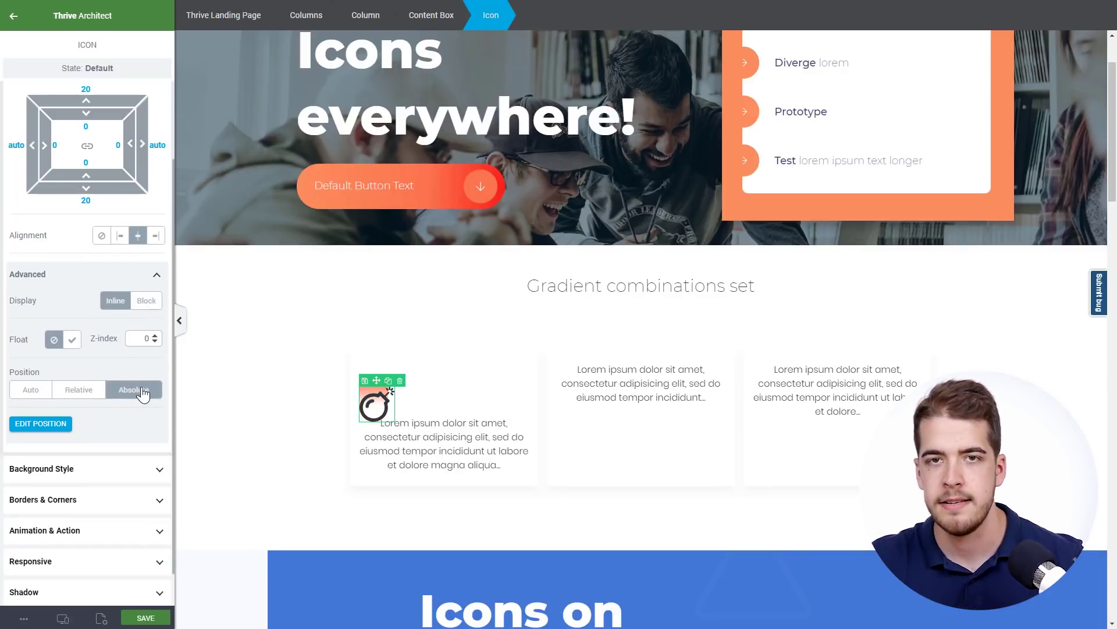
pyautogui.click(61, 424)
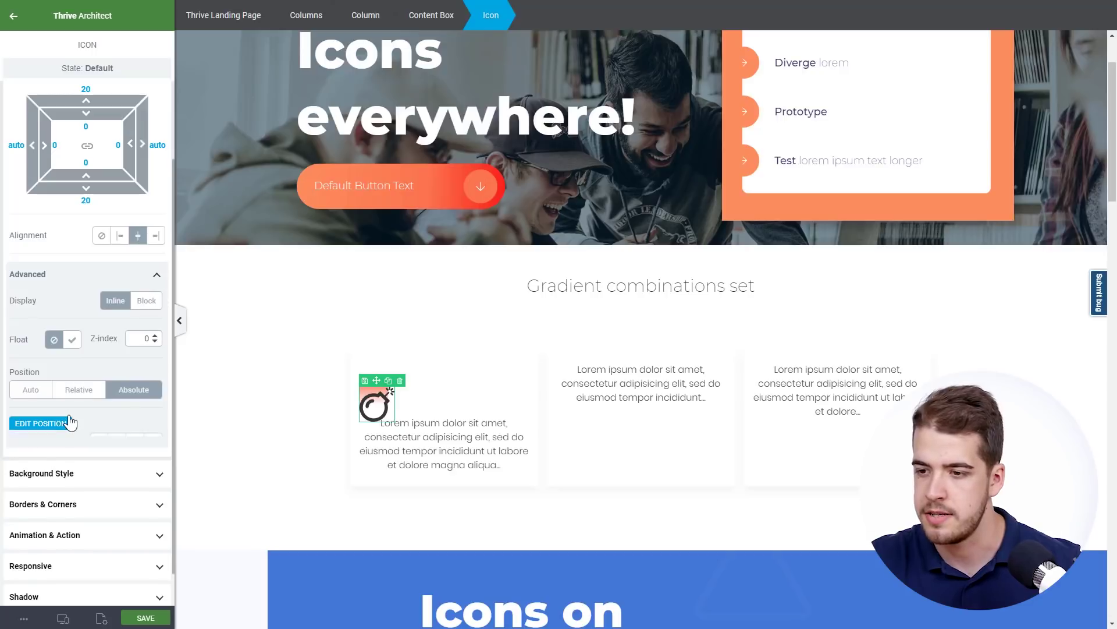
pyautogui.click(99, 431)
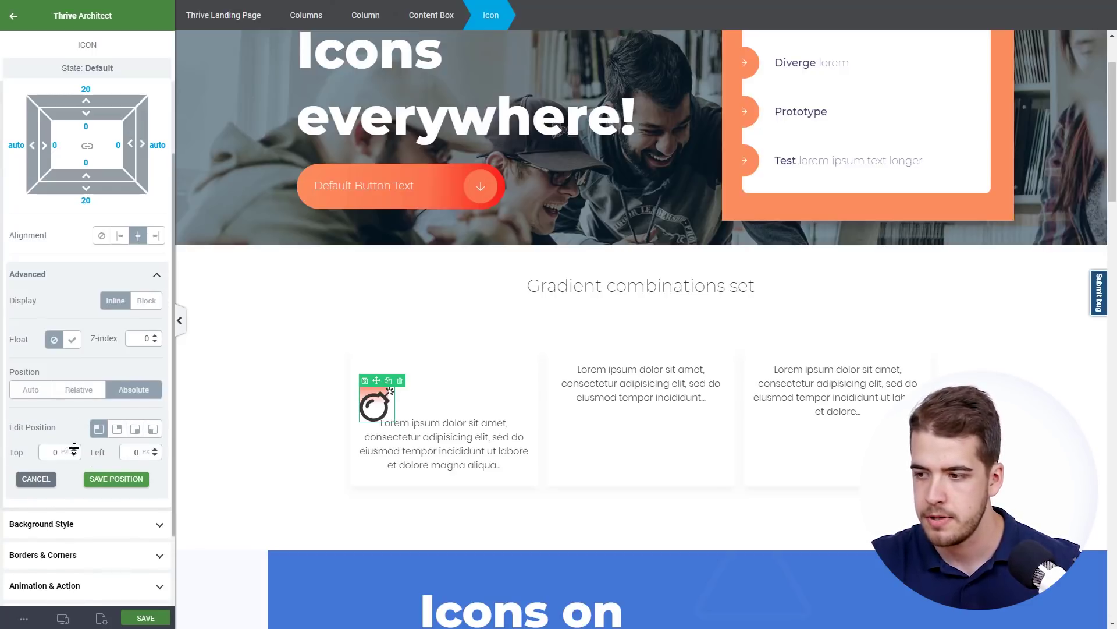
pyautogui.moveTo(74, 447); pyautogui.dragTo(77, 481)
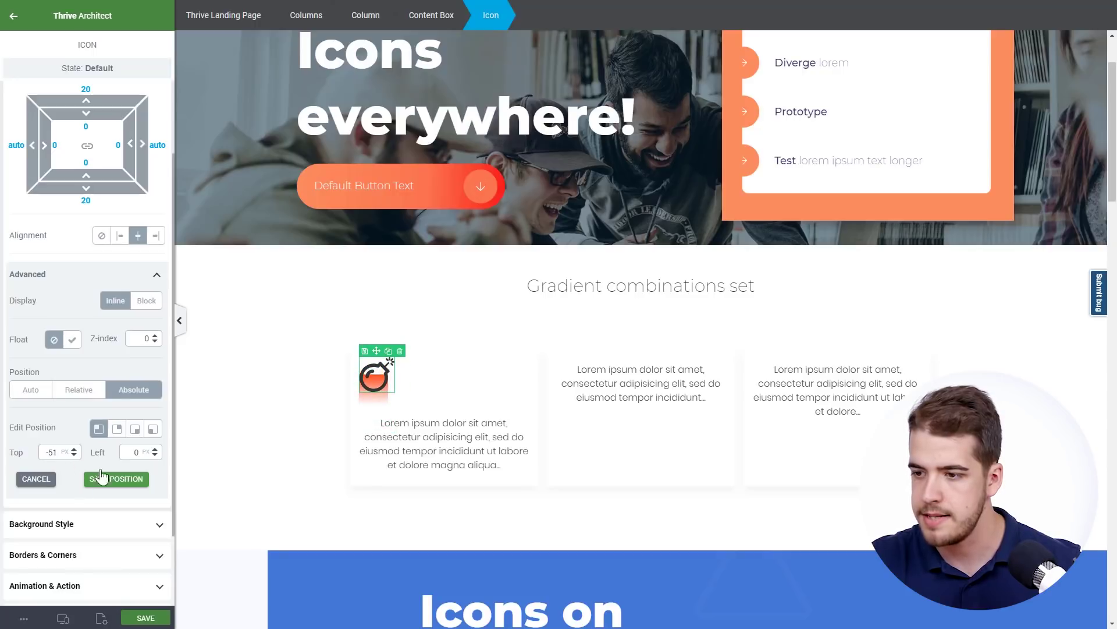
pyautogui.moveTo(155, 450); pyautogui.dragTo(156, 465)
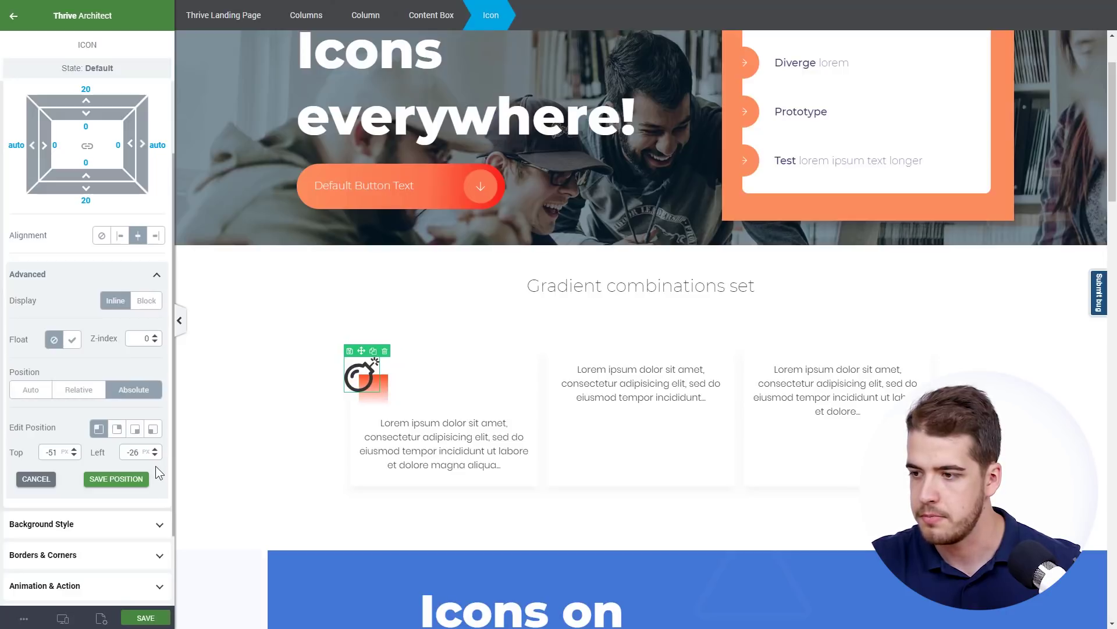
# Centre-align the small gradient box holding the bomb icon within the first card
pyautogui.click(245, 449)
pyautogui.click(386, 399)
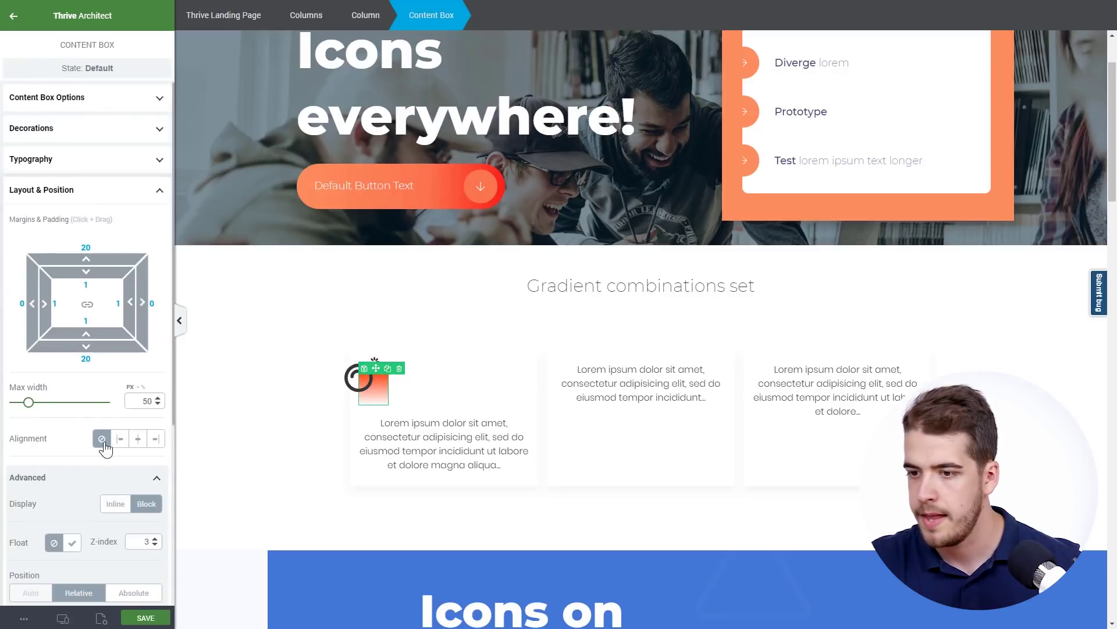
pyautogui.click(138, 439)
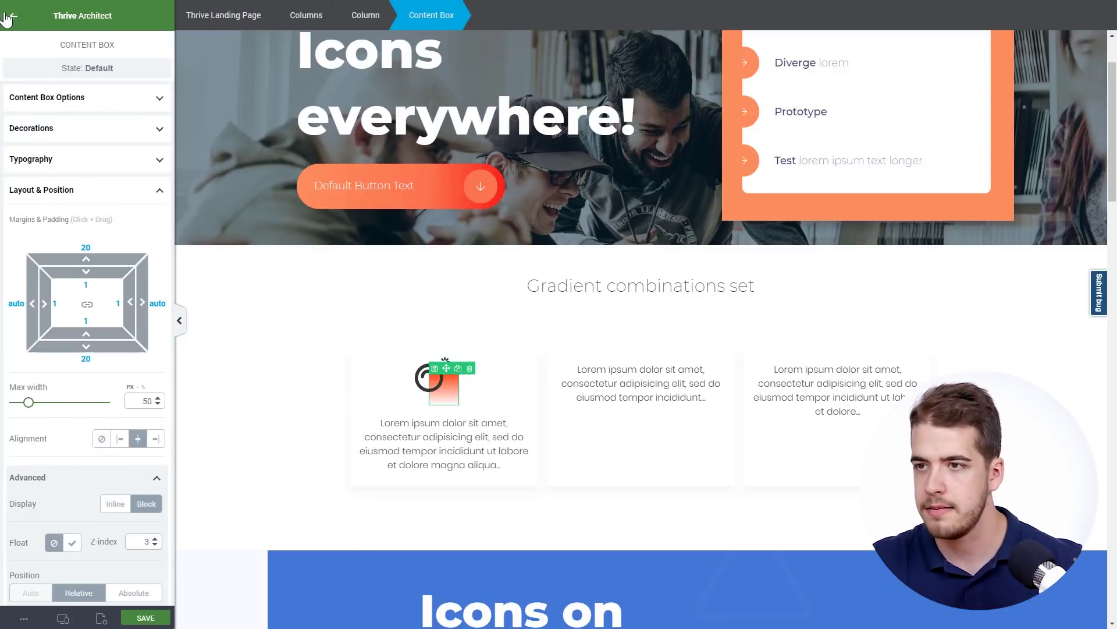
pyautogui.click(277, 424)
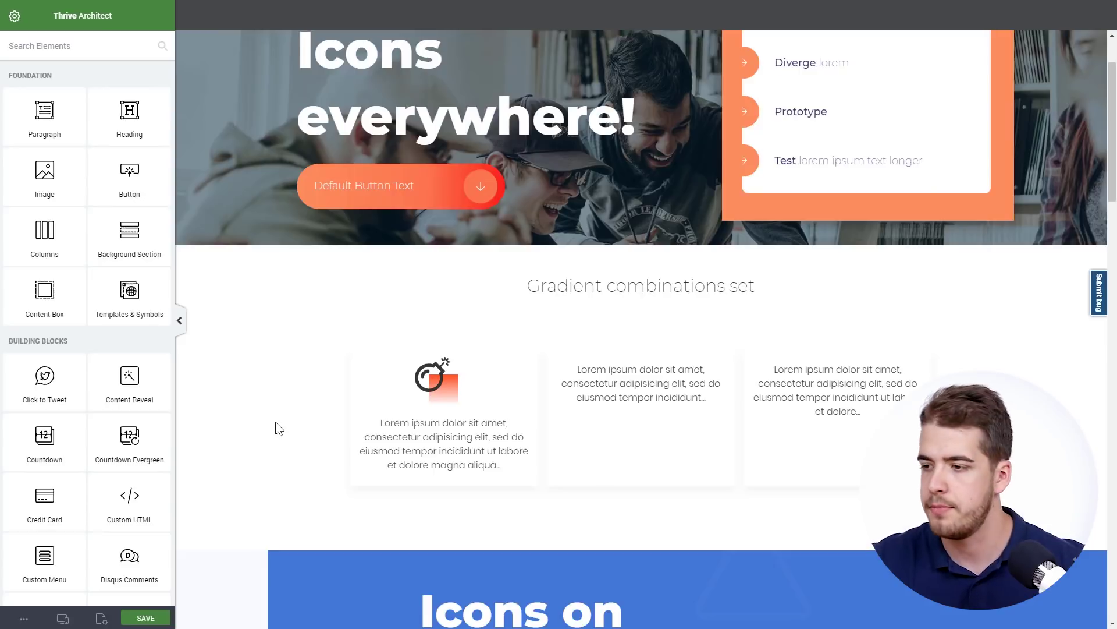
# Duplicate the bomb icon box twice, placing the copies atop the second and third cards
pyautogui.click(454, 397)
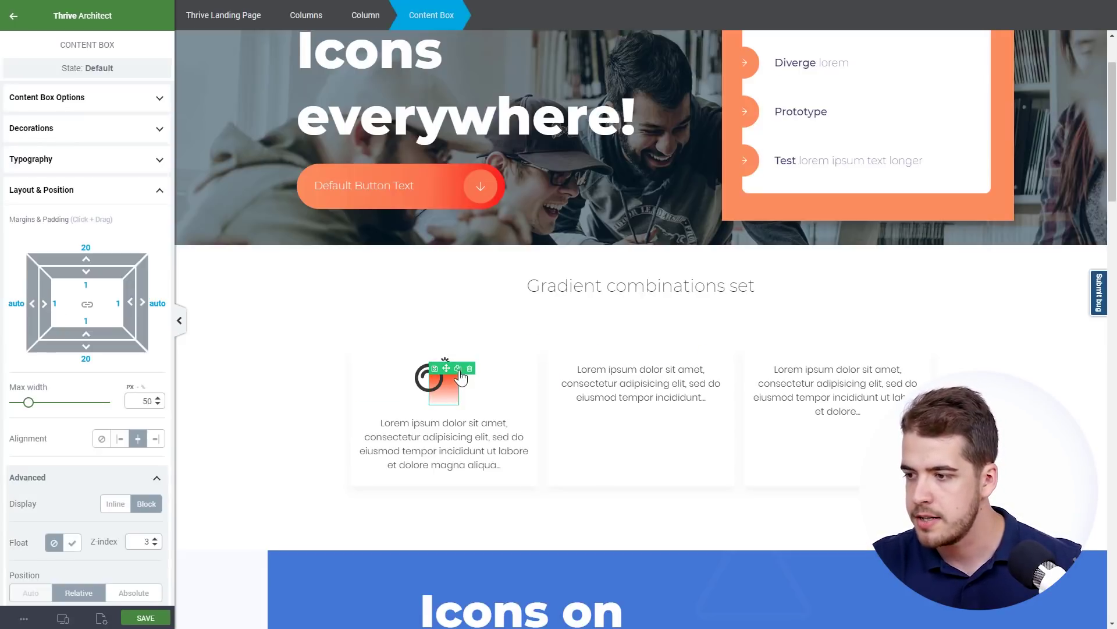
pyautogui.click(458, 369)
pyautogui.click(458, 369)
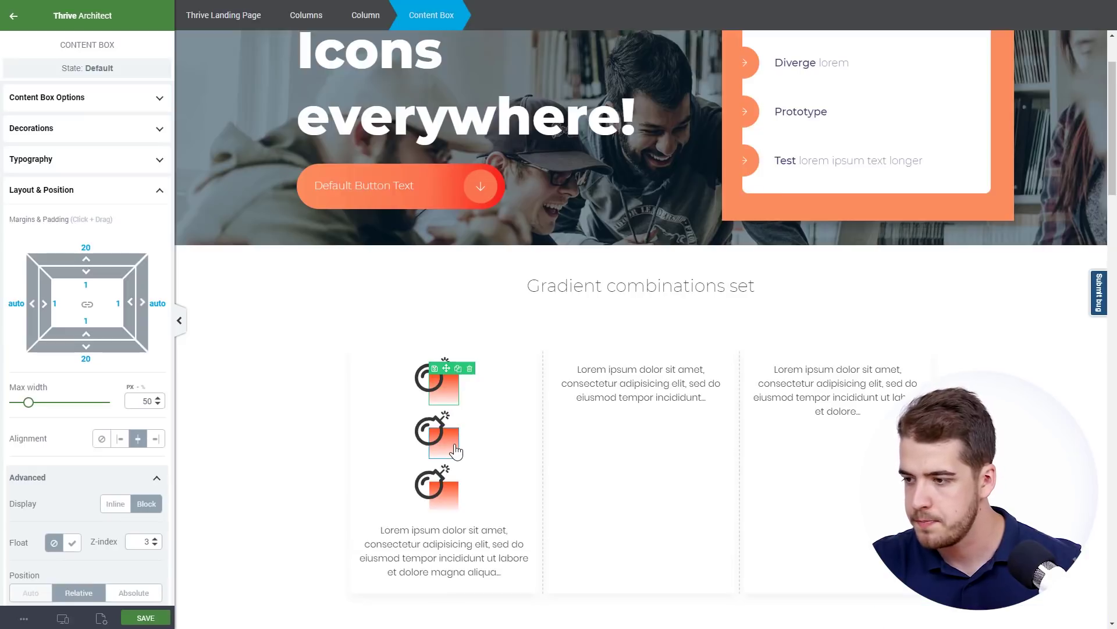
pyautogui.moveTo(446, 421); pyautogui.dragTo(625, 372)
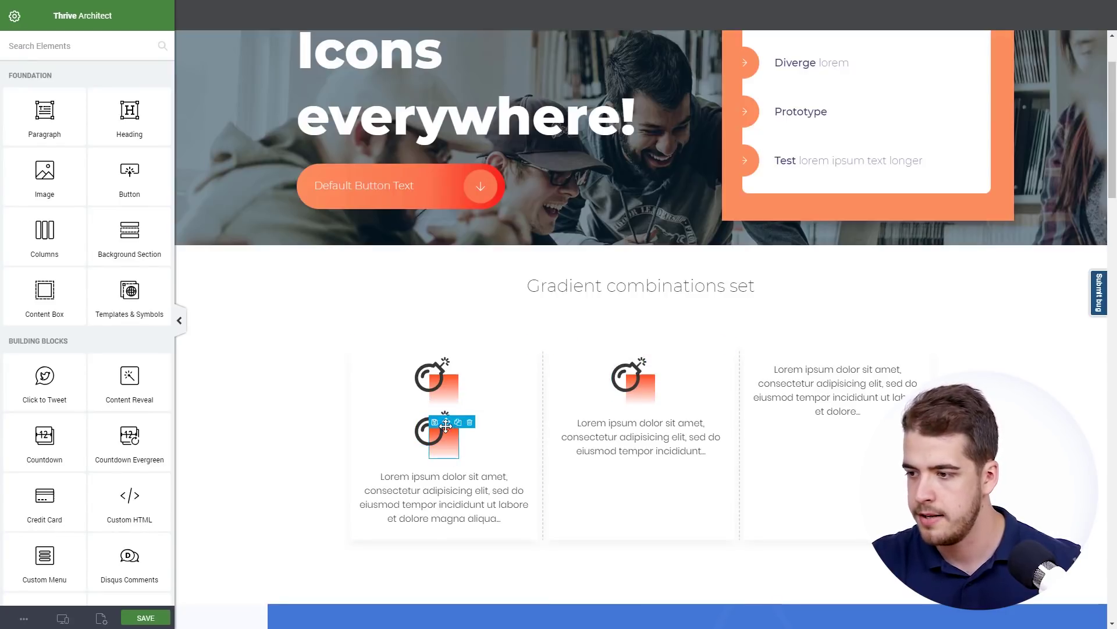
pyautogui.moveTo(446, 420); pyautogui.dragTo(832, 365)
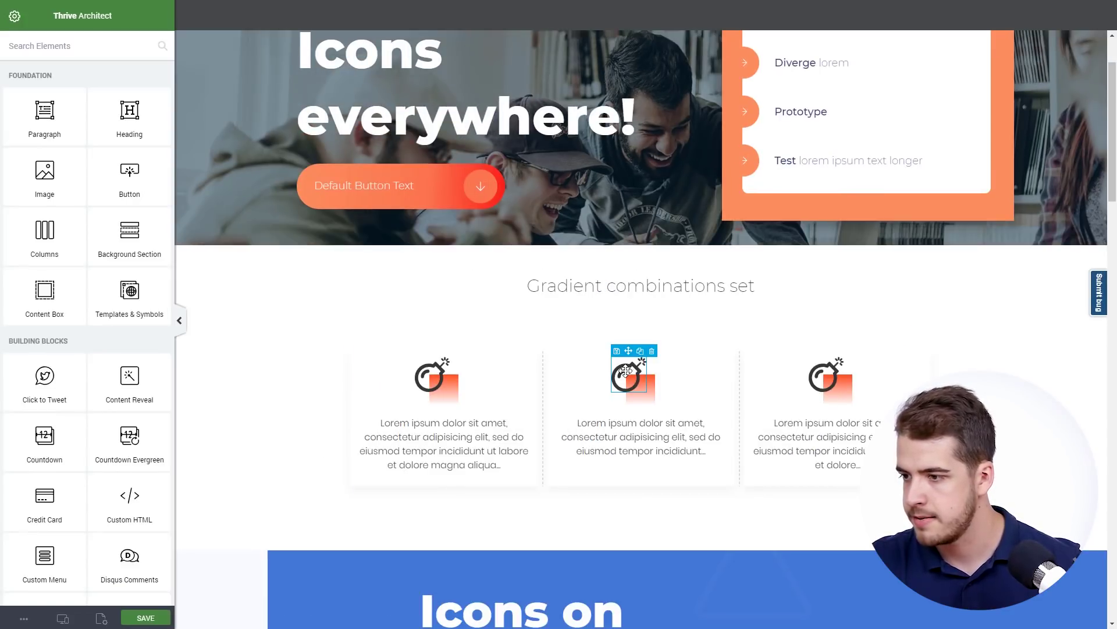
# Change the middle card's icon to the fifth result of a 'balance' icon search
pyautogui.click(627, 373)
pyautogui.click(91, 102)
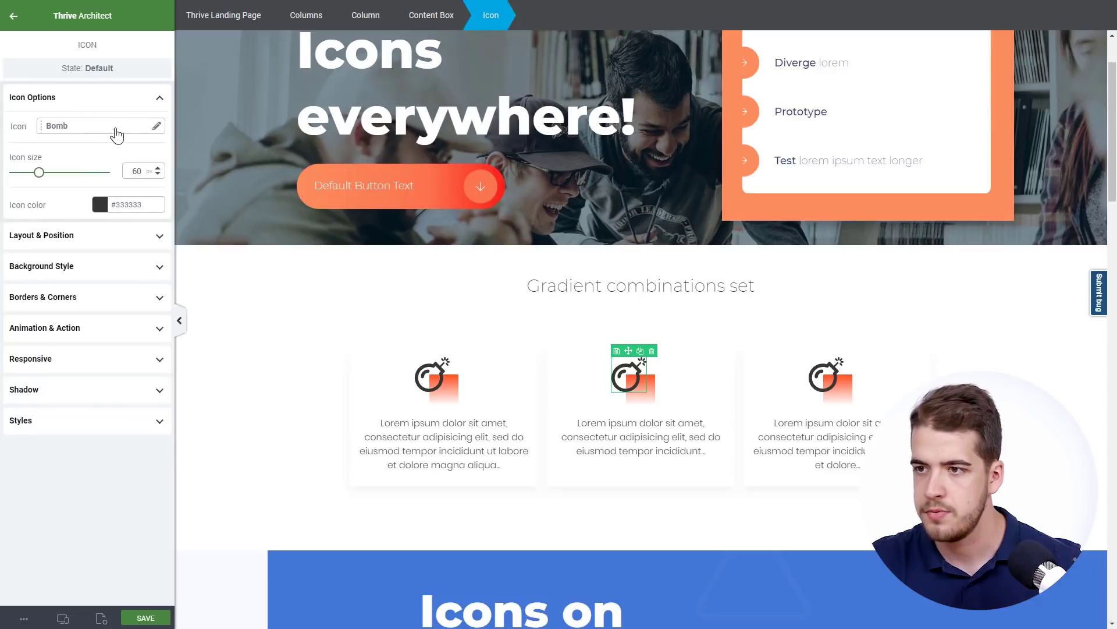
pyautogui.click(147, 126)
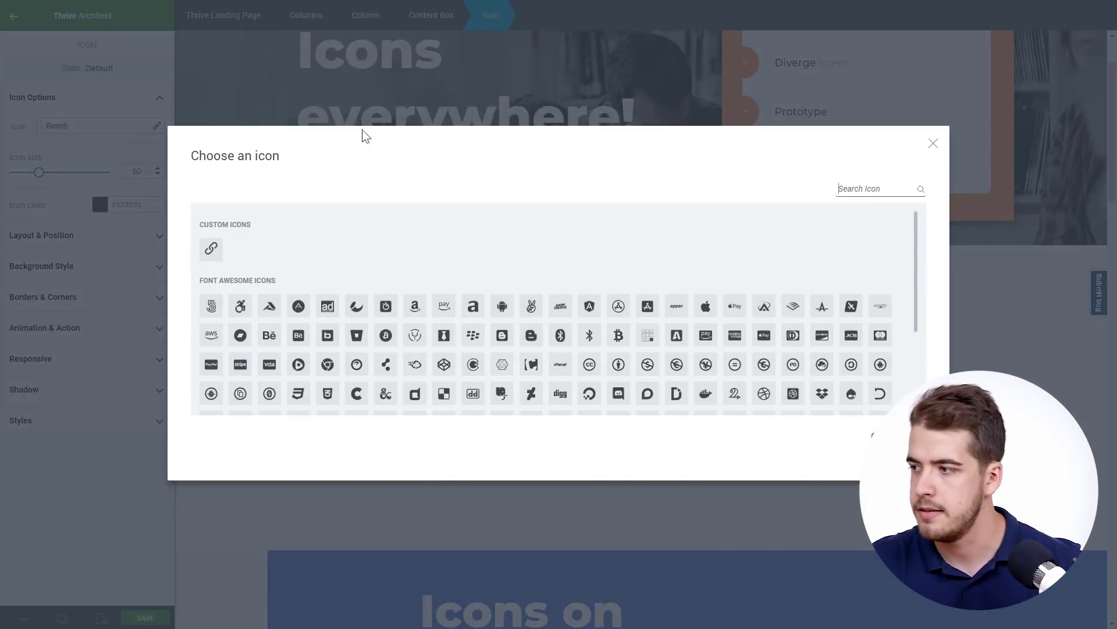
pyautogui.click(884, 188)
pyautogui.write('balance')
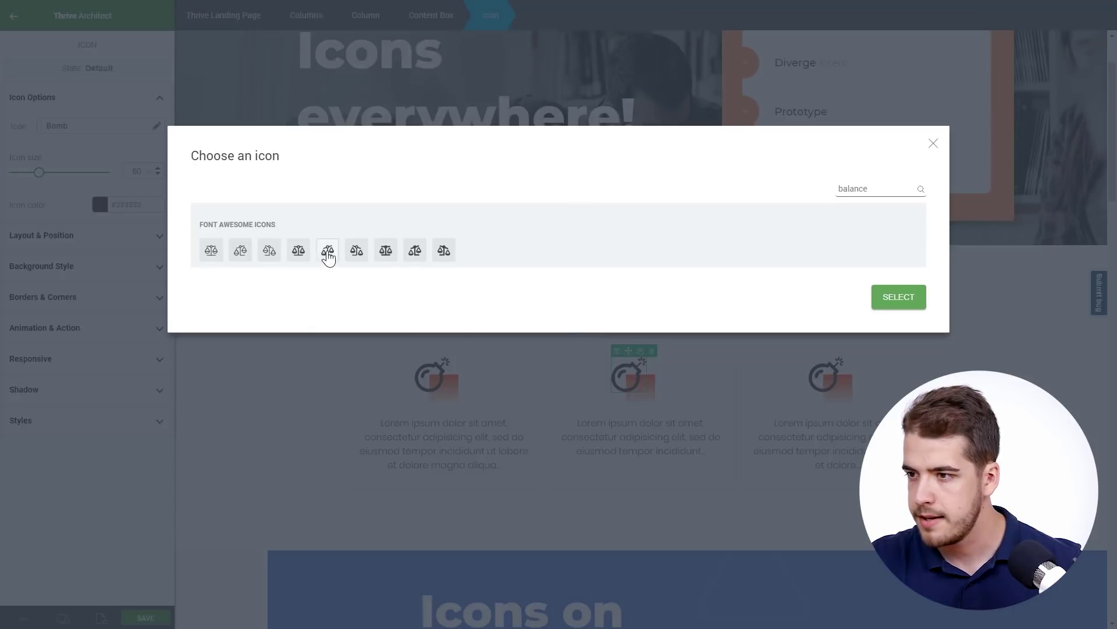
pyautogui.click(328, 258)
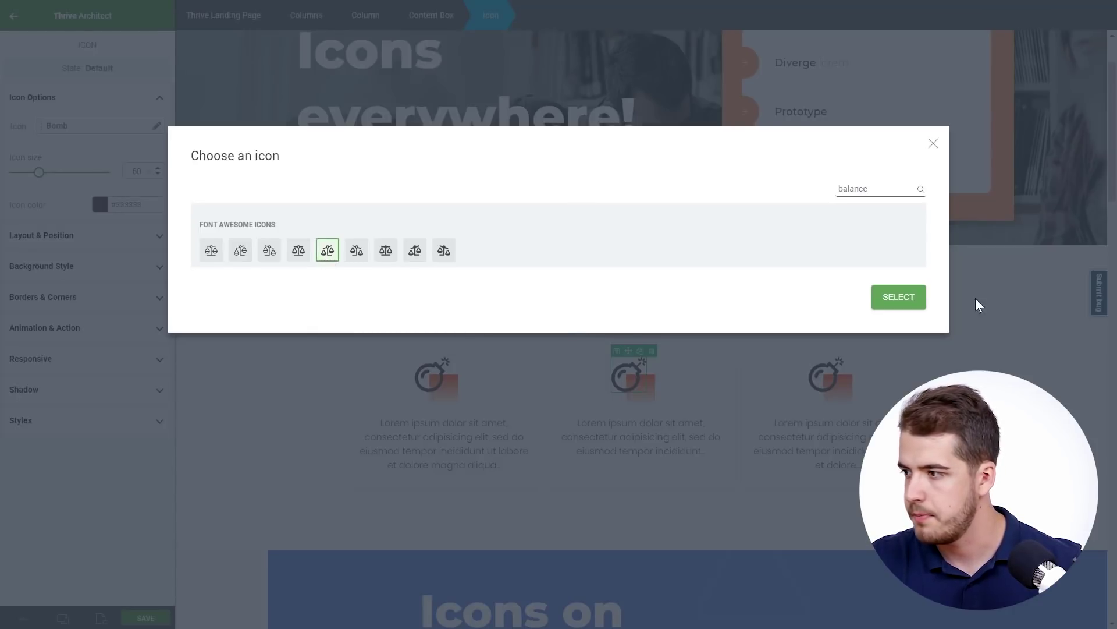
pyautogui.click(892, 297)
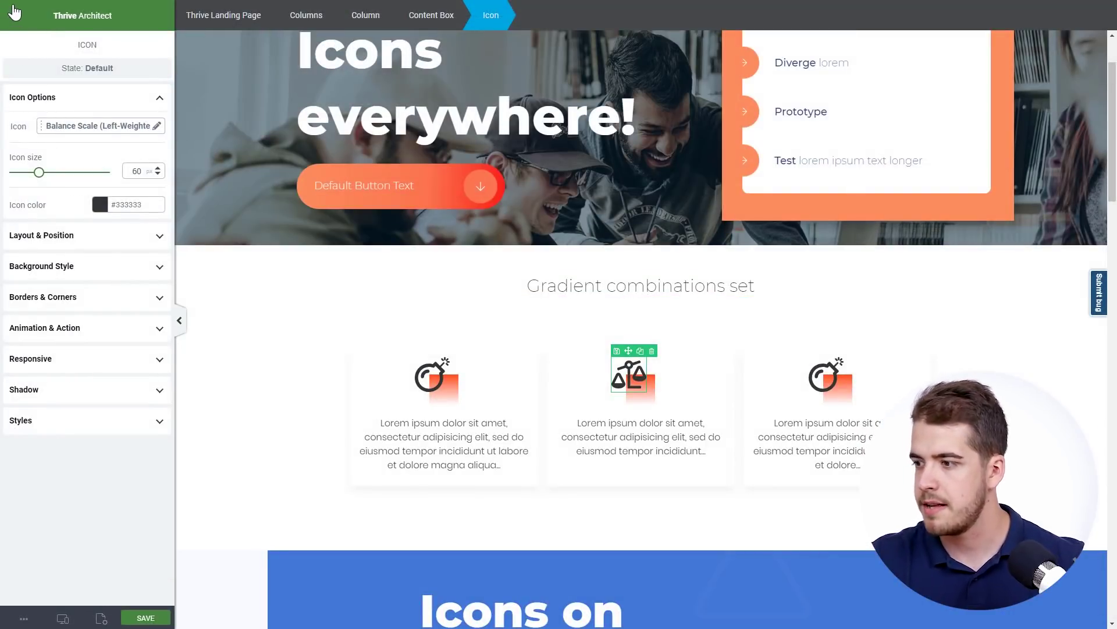
pyautogui.click(14, 14)
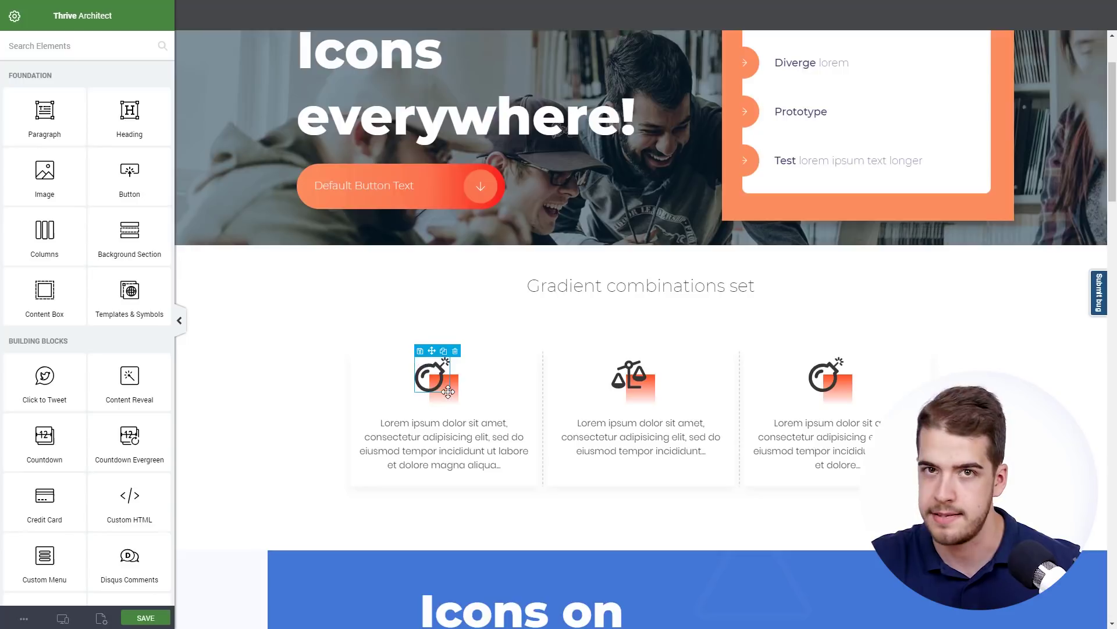
# Replace the third card's bomb icon with the second 'dove' search result from the icon picker
pyautogui.click(809, 389)
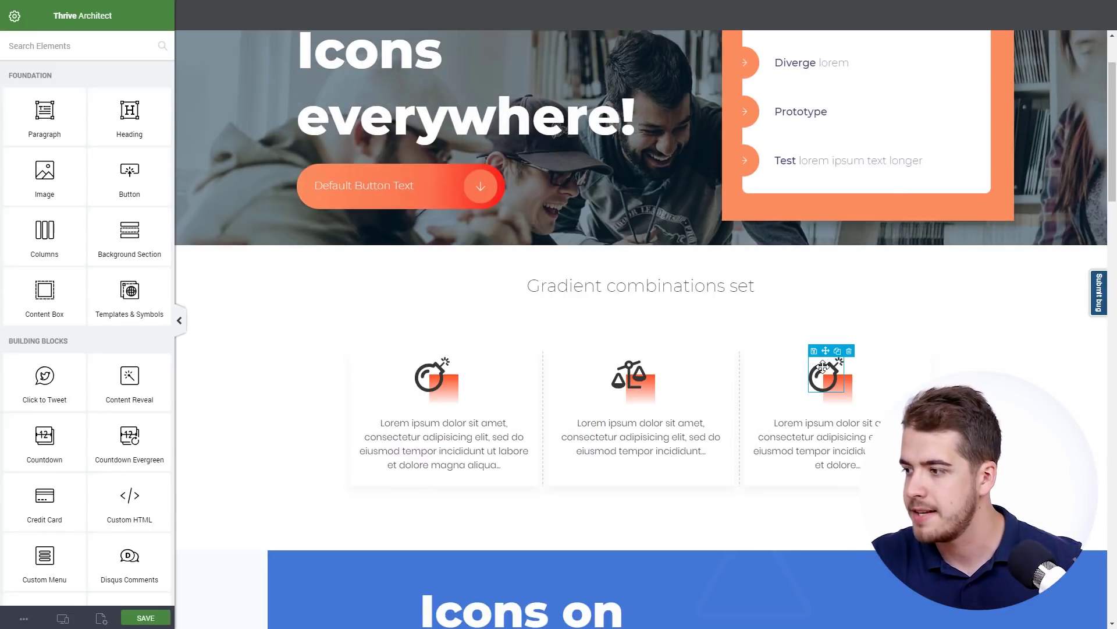
pyautogui.click(156, 126)
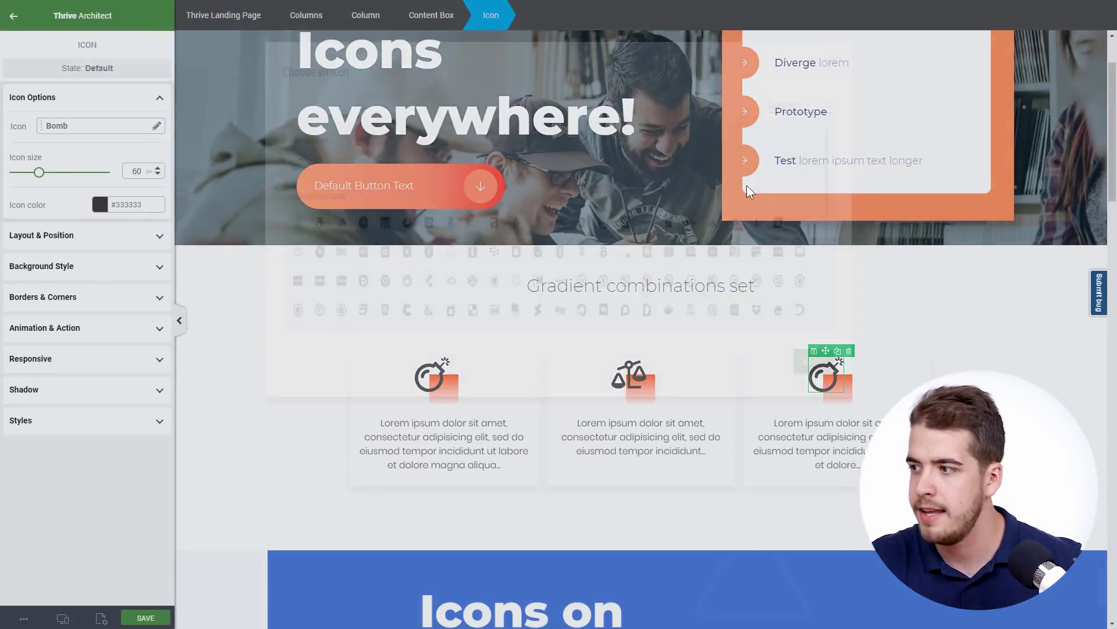
pyautogui.write('dove')
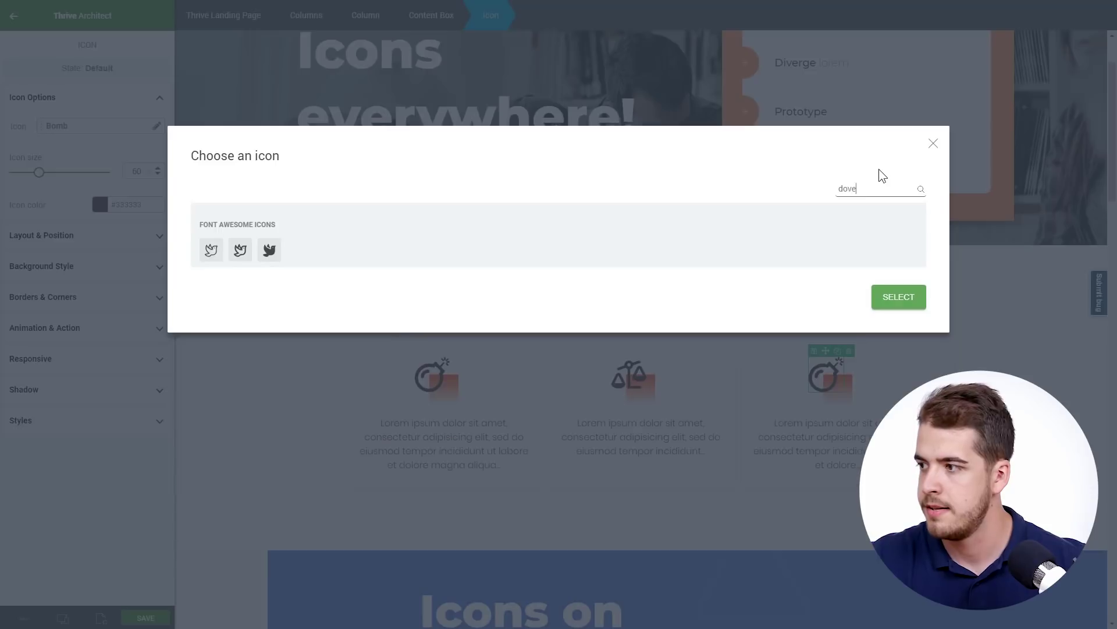
pyautogui.click(245, 256)
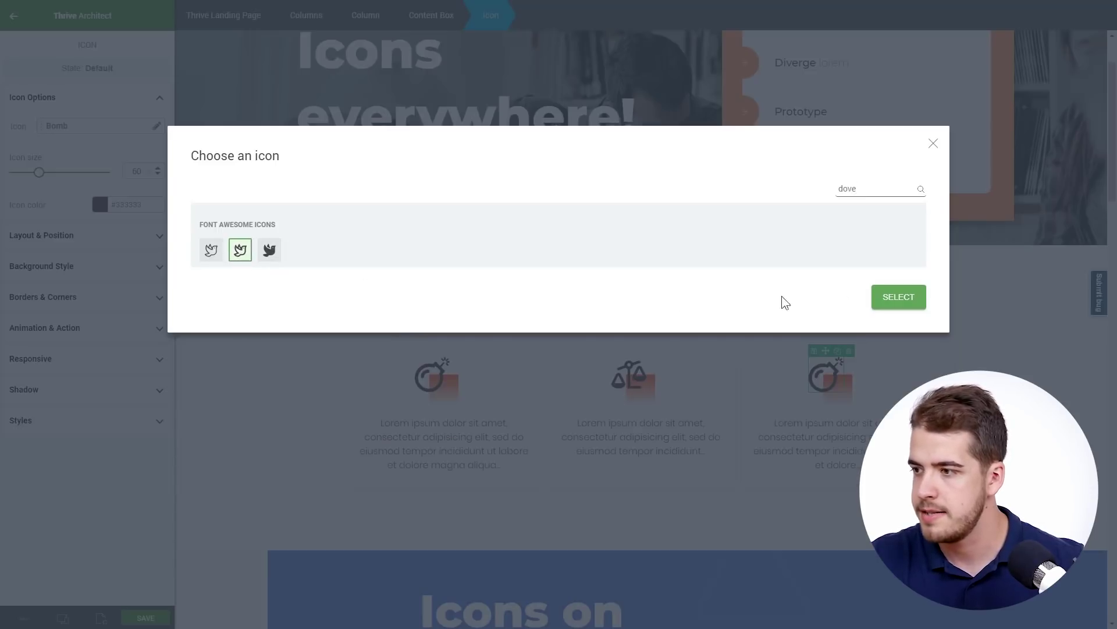
pyautogui.click(897, 299)
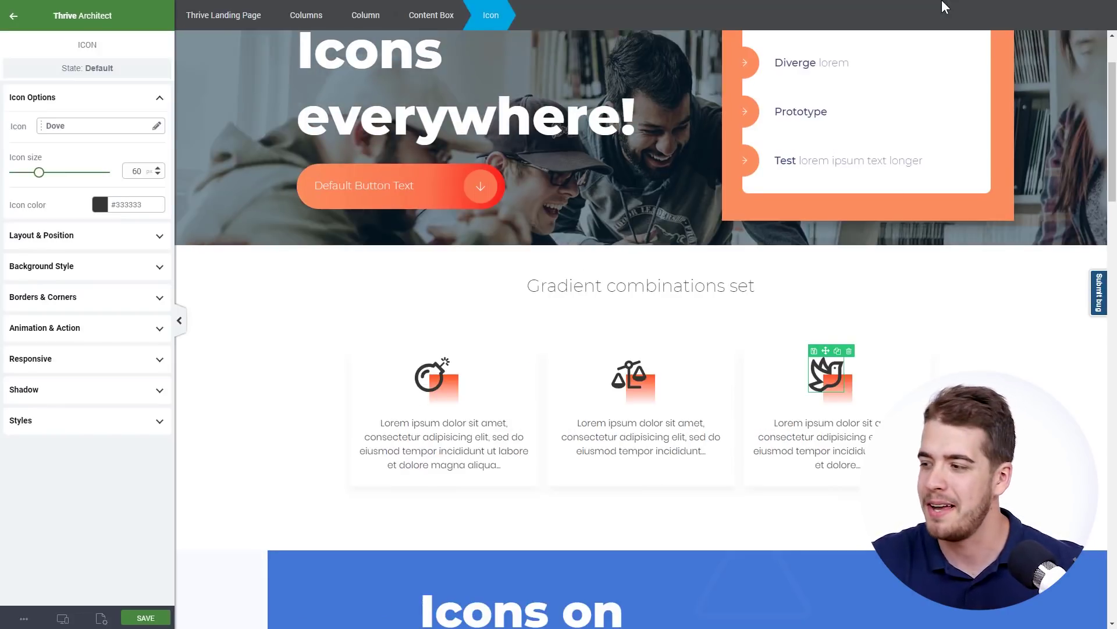
pyautogui.click(14, 15)
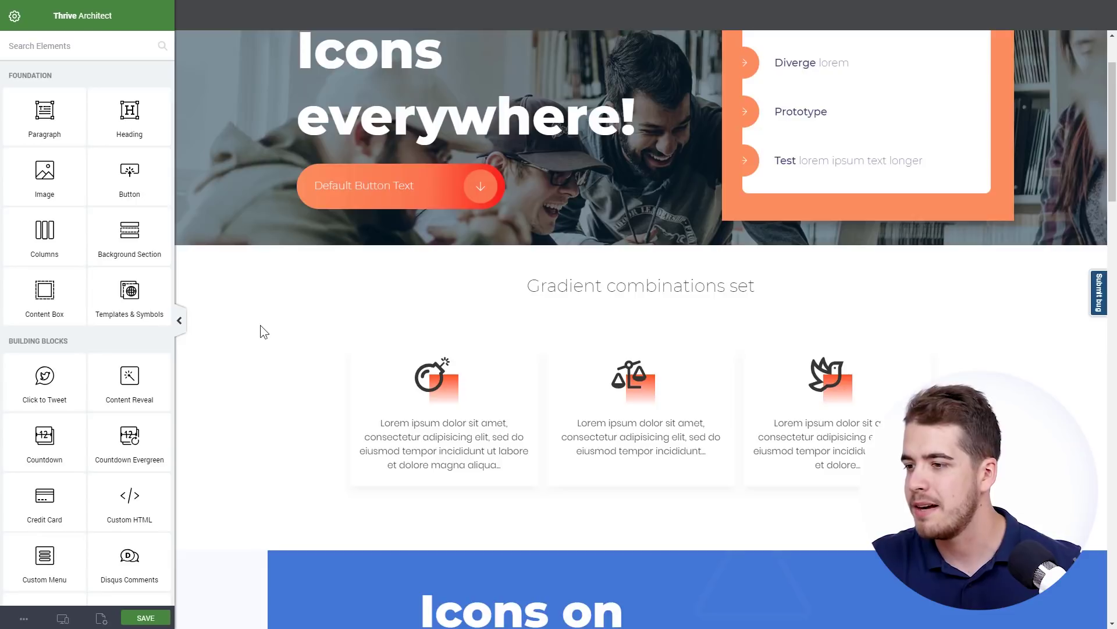
pyautogui.scroll(2, 299, 401)
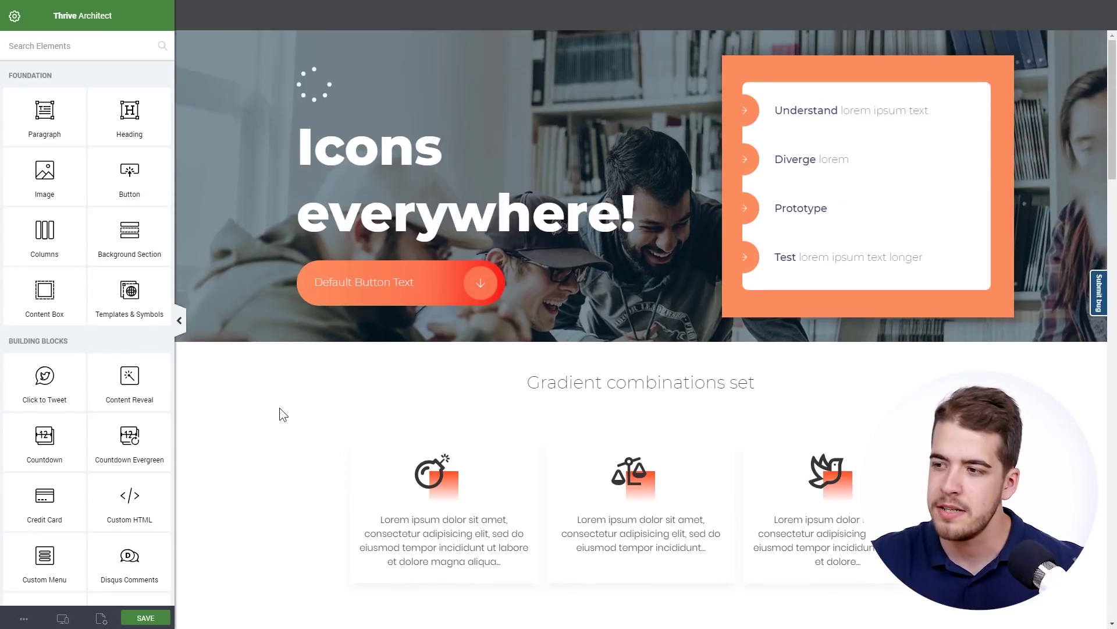
pyautogui.click(339, 297)
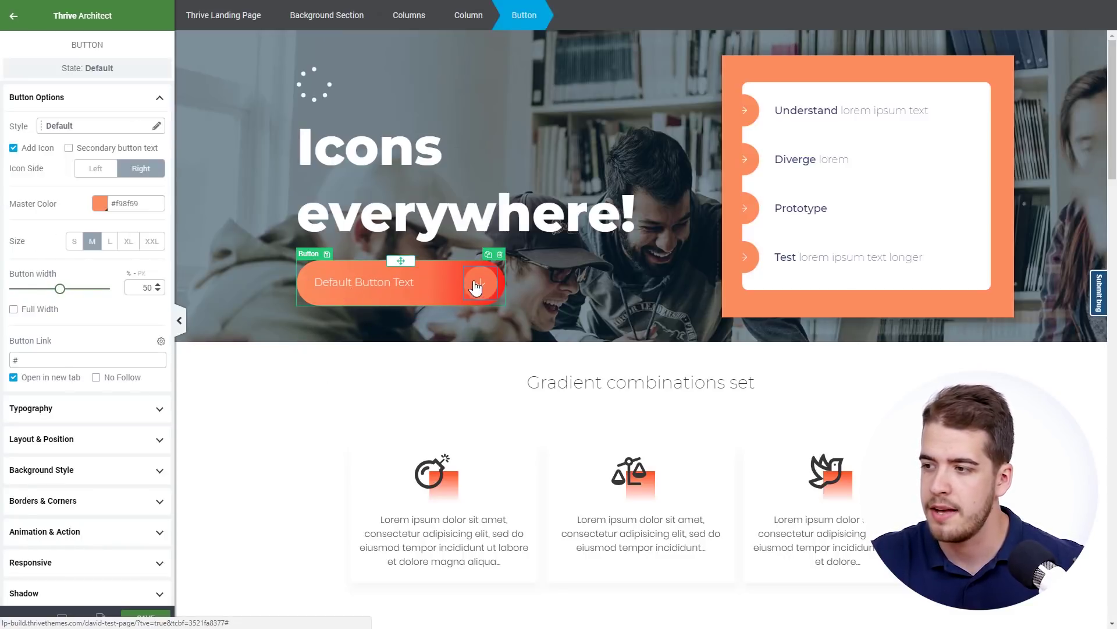
pyautogui.click(473, 295)
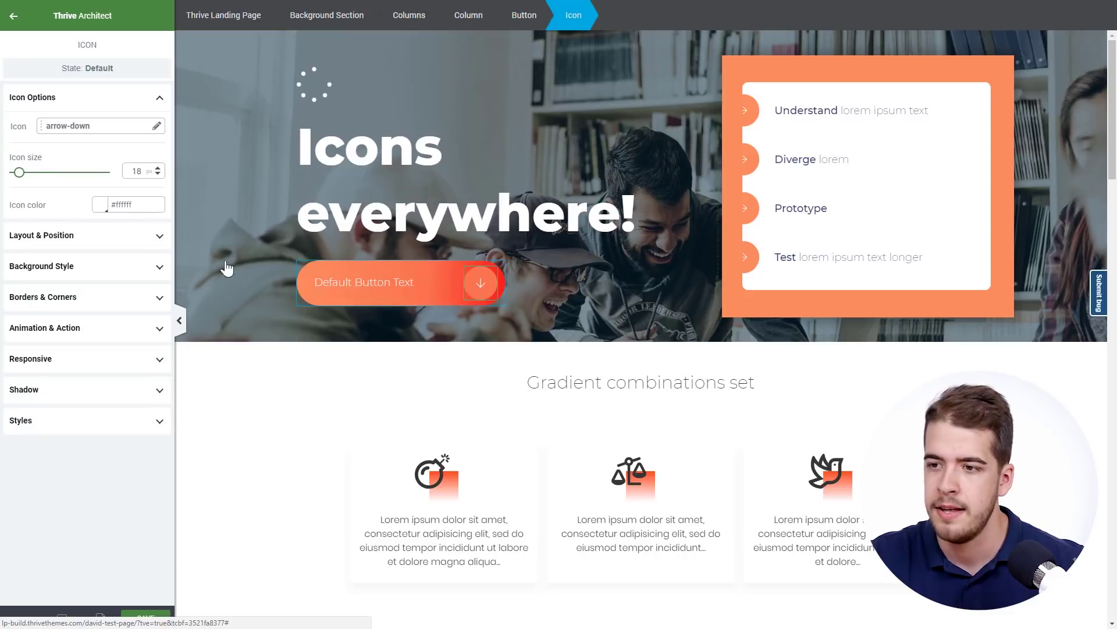
pyautogui.click(126, 267)
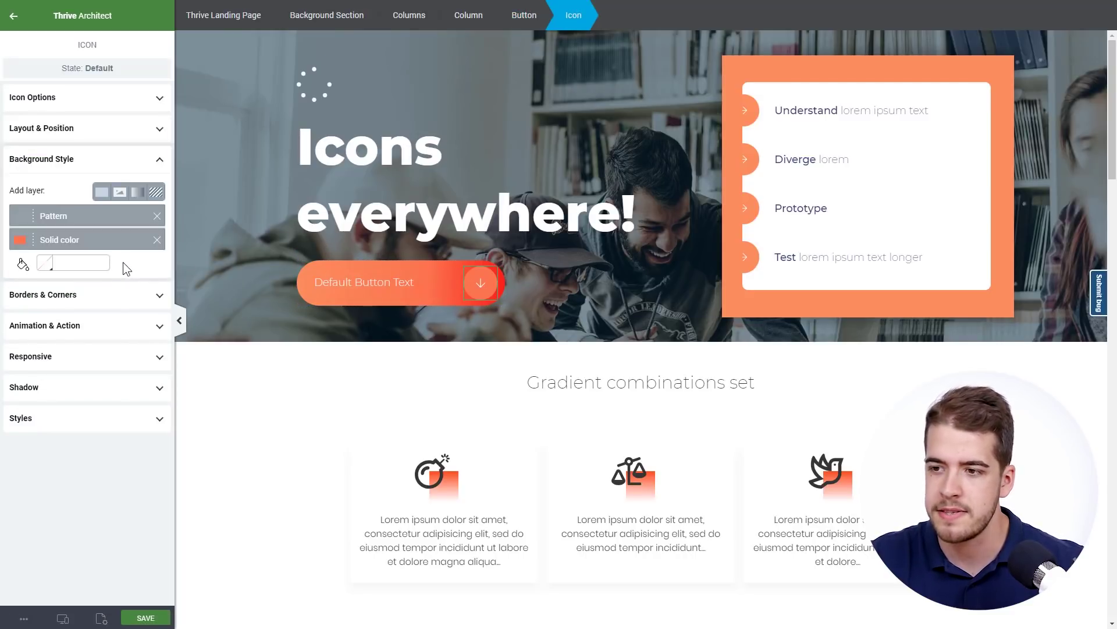
pyautogui.click(112, 297)
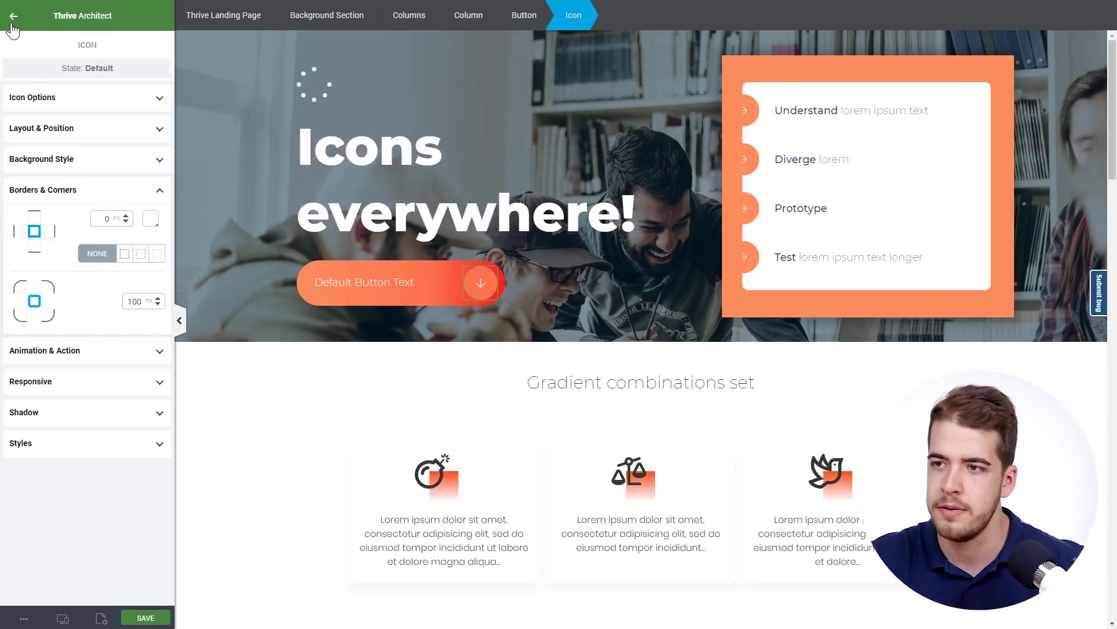
pyautogui.press('Escape')
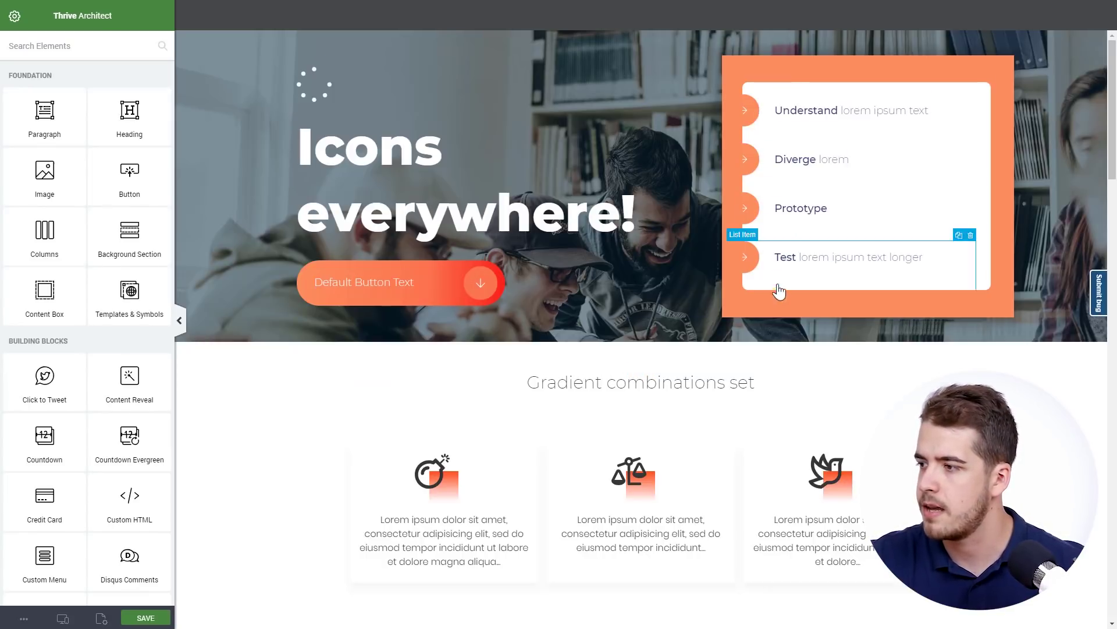
pyautogui.click(755, 111)
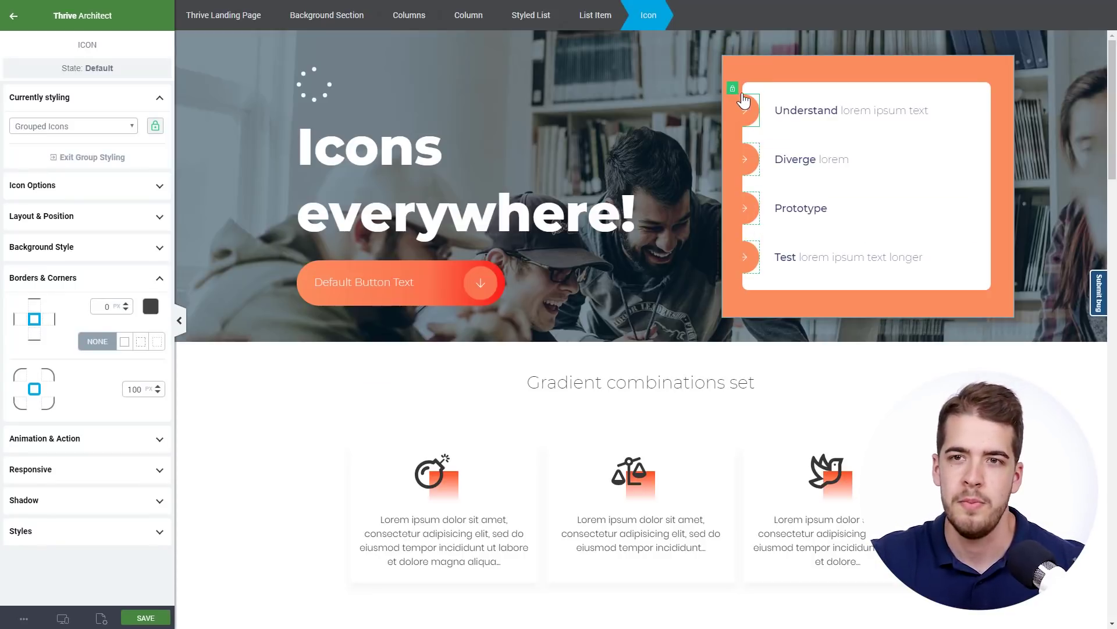
pyautogui.click(13, 14)
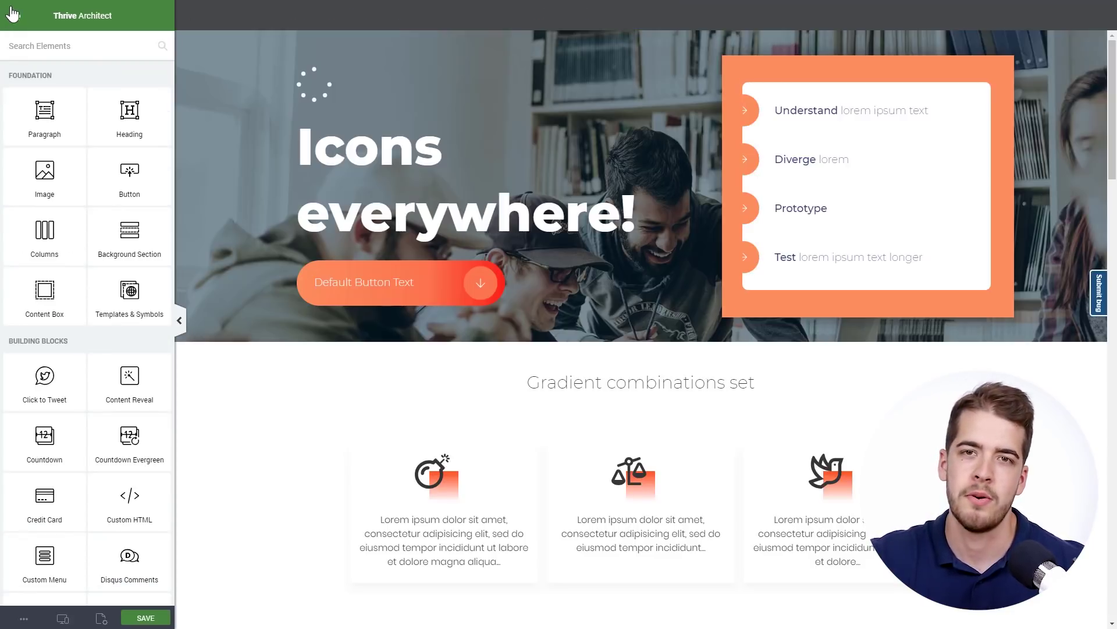